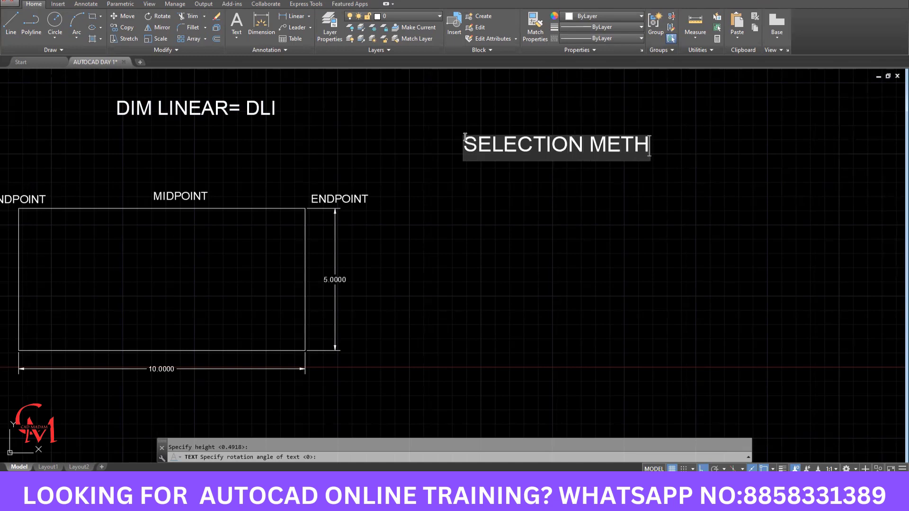
# Step: Complete the text heading "SELECTION METHODS" and add the line "1. PICK POINT METHOD" below it
pyautogui.press('Return')
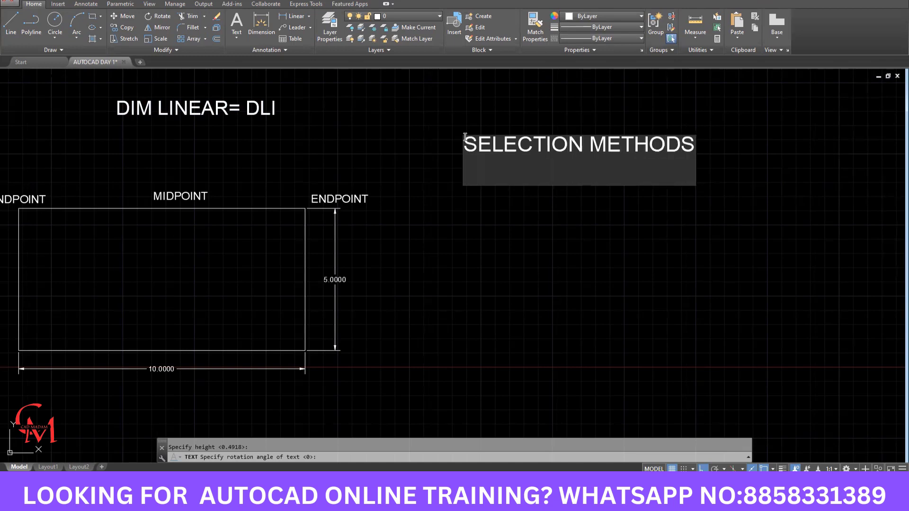
pyautogui.write('1.')
pyautogui.write('PICK POINT ME')
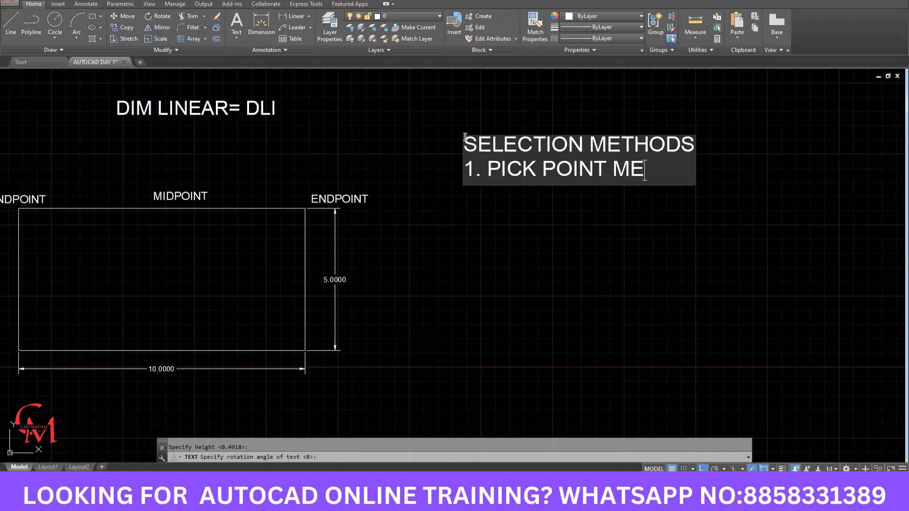
pyautogui.write('THOD')
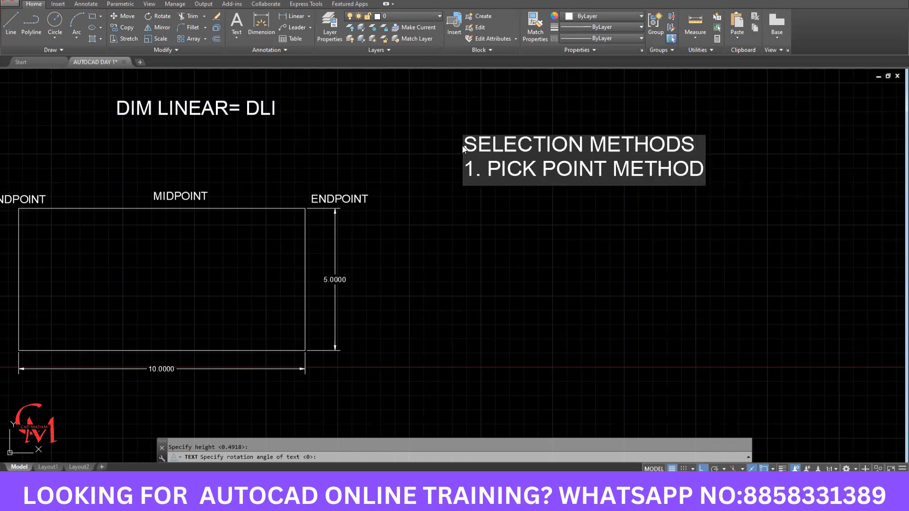
# Step: Add the second text line "2. WINDOW METHOD (DRAG THE WINDOW LEFT TO RIGHT DIRECTION)" to the list
pyautogui.press('Return')
pyautogui.write('2. ')
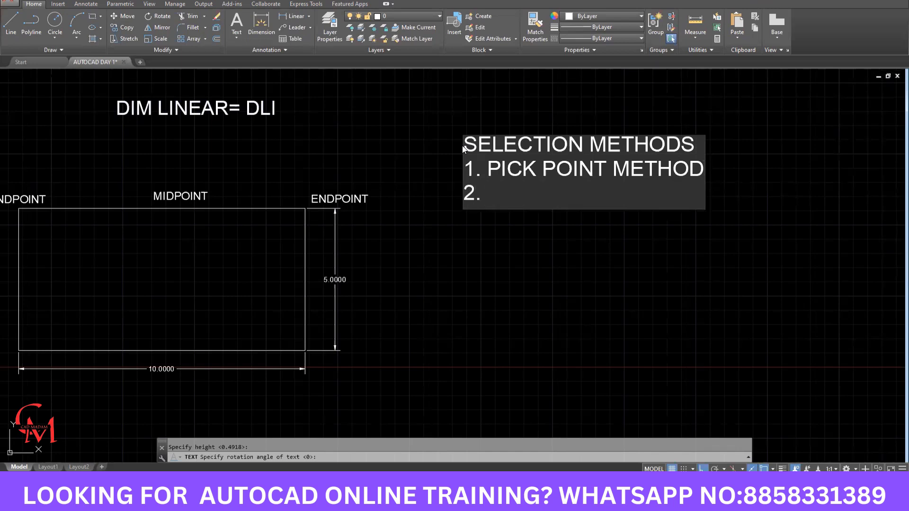
pyautogui.write('WINDOW ')
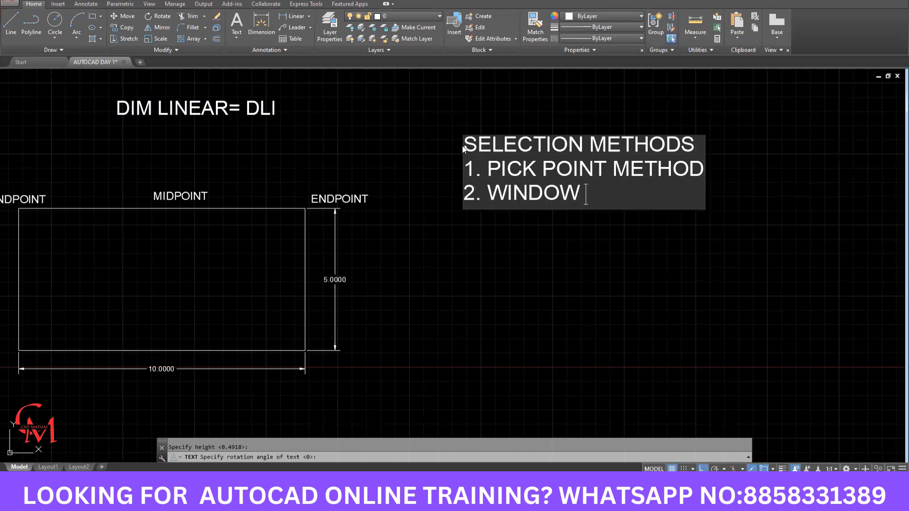
pyautogui.write('MET')
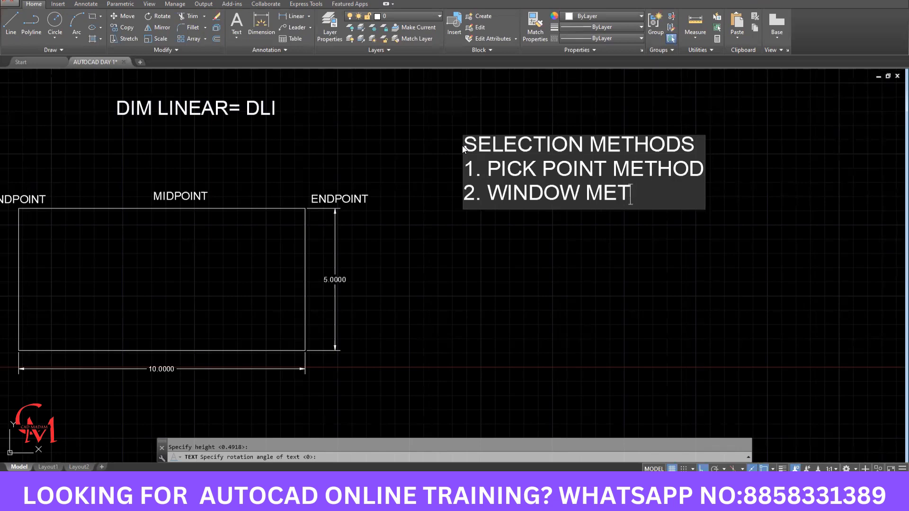
pyautogui.write('HODS')
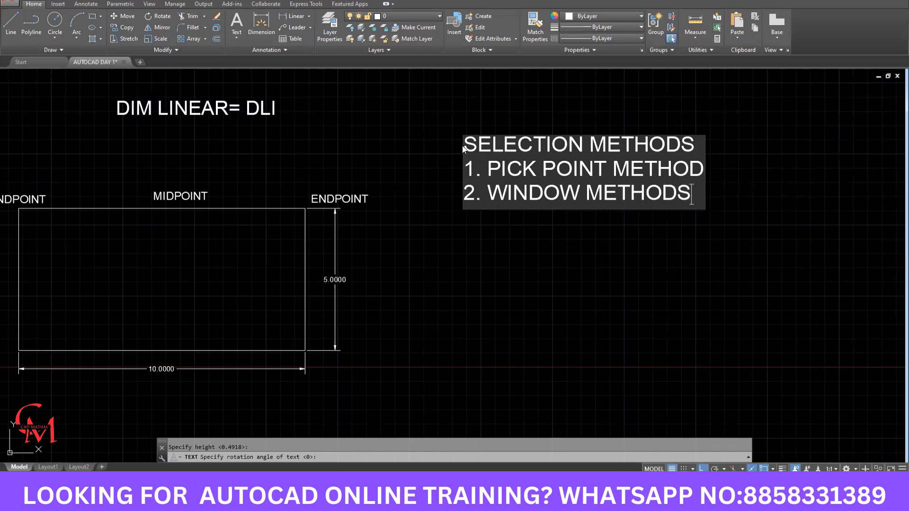
pyautogui.press('BackSpace')
pyautogui.write('(')
pyautogui.scroll(-2, 301, 176)
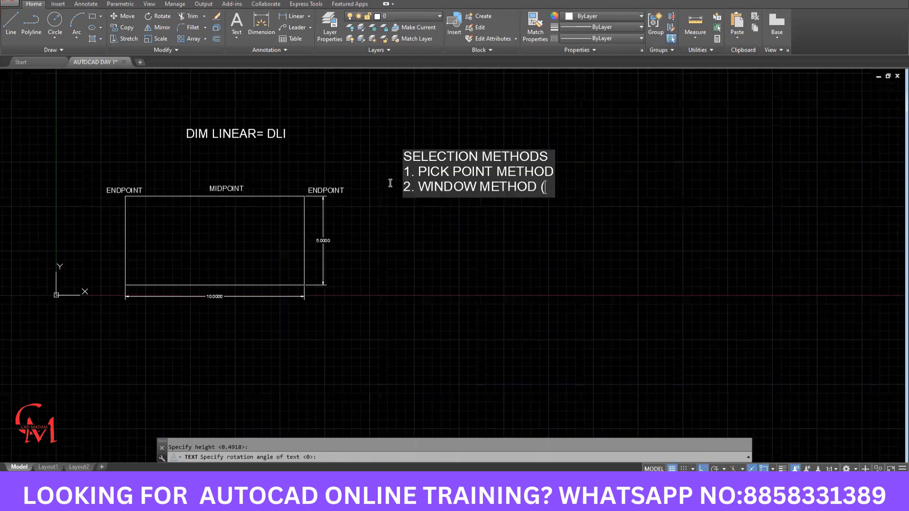
pyautogui.scroll(-1, 388, 188)
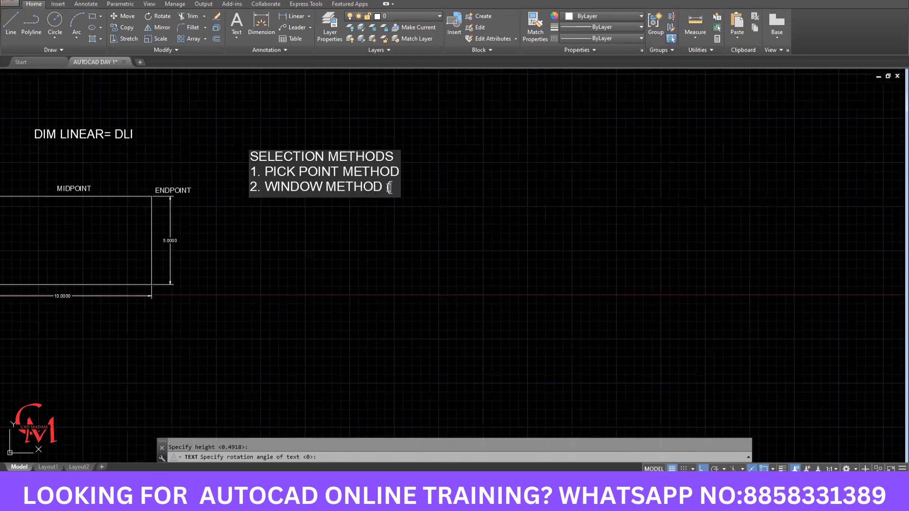
pyautogui.write('DRAG')
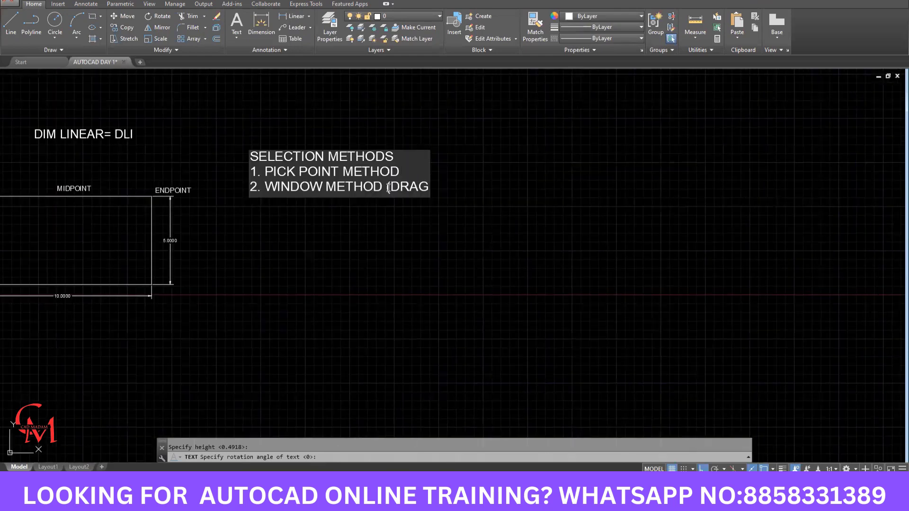
pyautogui.write(' THE WINDOW')
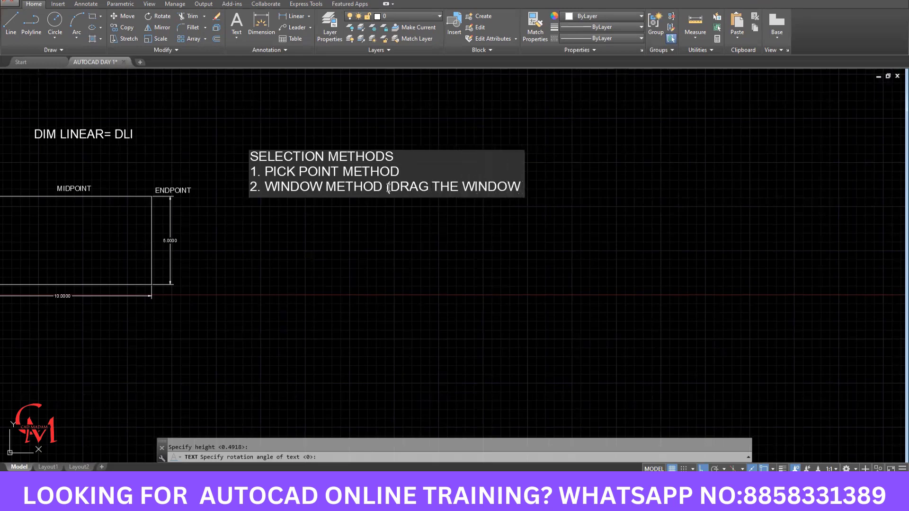
pyautogui.write(' LEFT T')
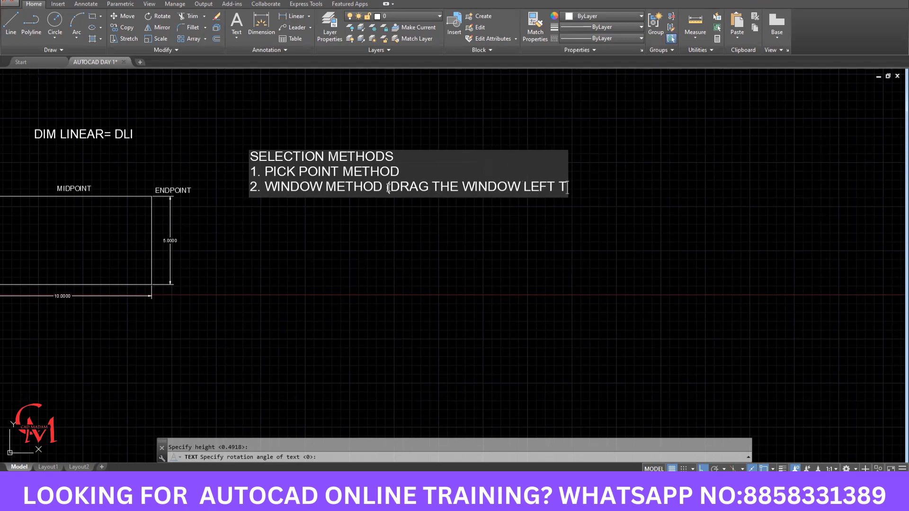
pyautogui.write('O RIGHT ')
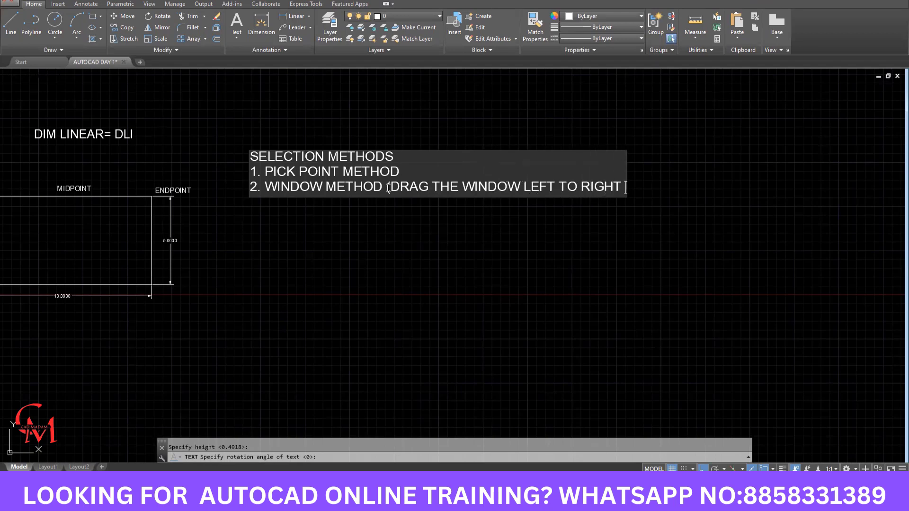
pyautogui.write('DIRECT')
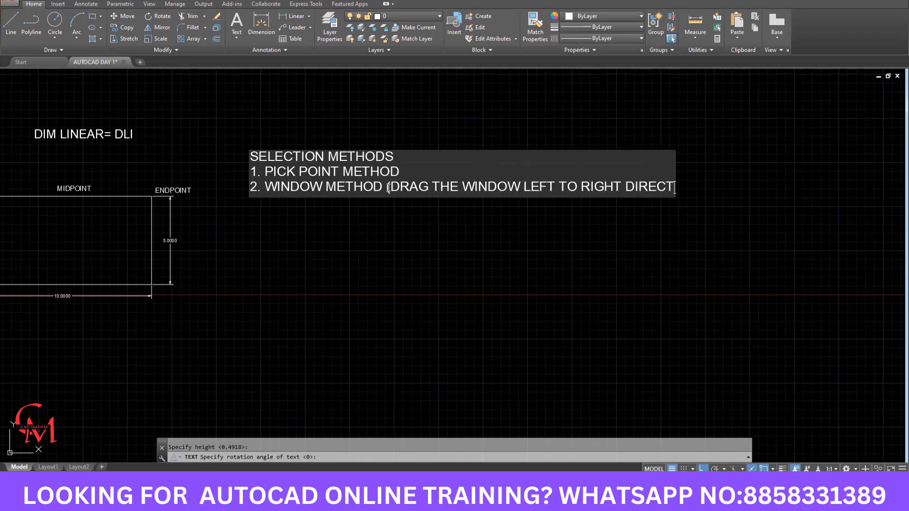
pyautogui.write('ION)')
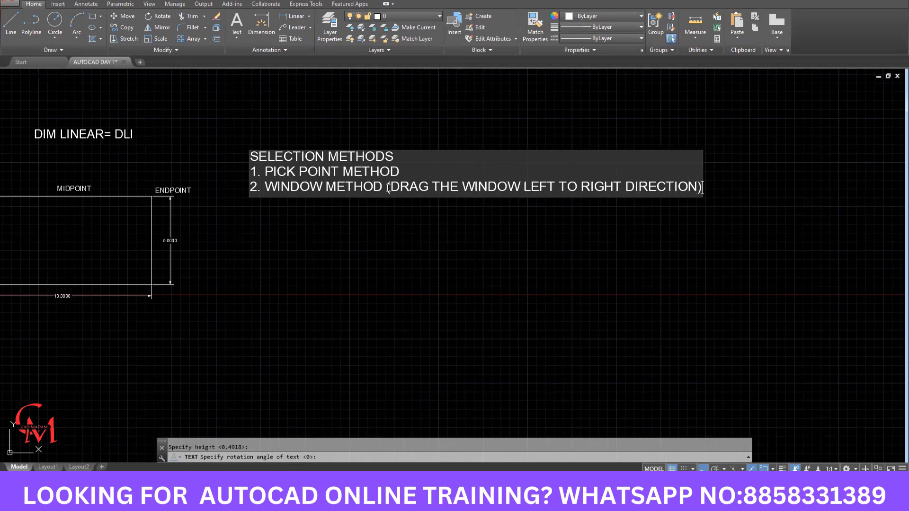
# Step: Add the third text line "3. CROSSING WINDOW METHOD ( DRAG THE WINDOW RIGHT TO LEFT DIR)" to the list
pyautogui.press('Return')
pyautogui.write('3')
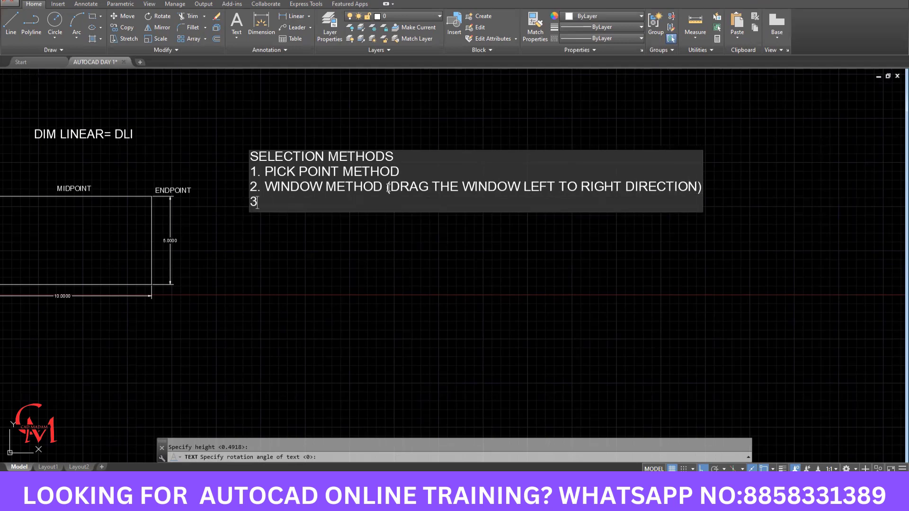
pyautogui.write('. CROSSING ')
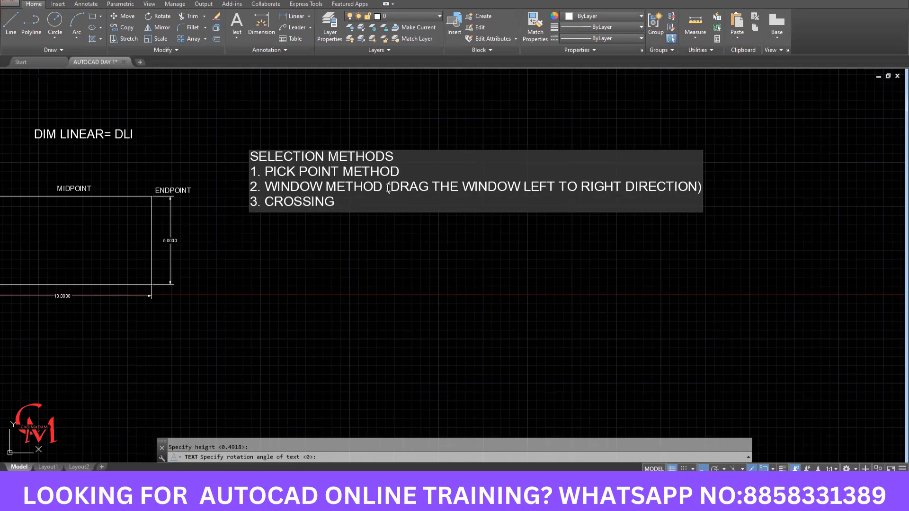
pyautogui.write('WINDOW METHOD ')
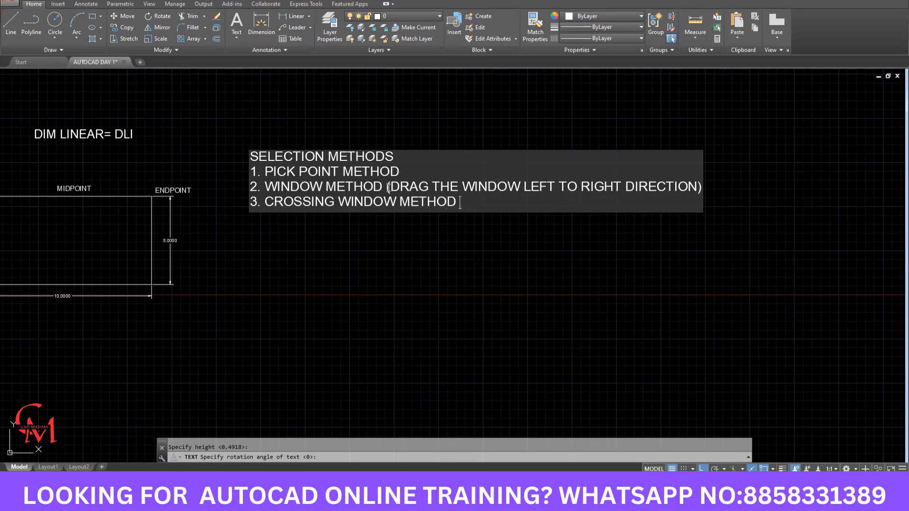
pyautogui.write('( DRAG THE ')
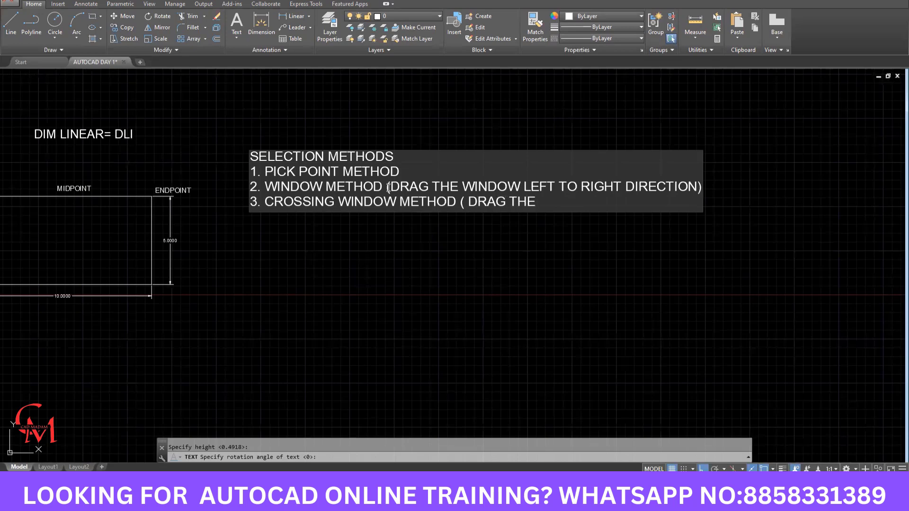
pyautogui.write('WINDOW')
pyautogui.write(' RIG')
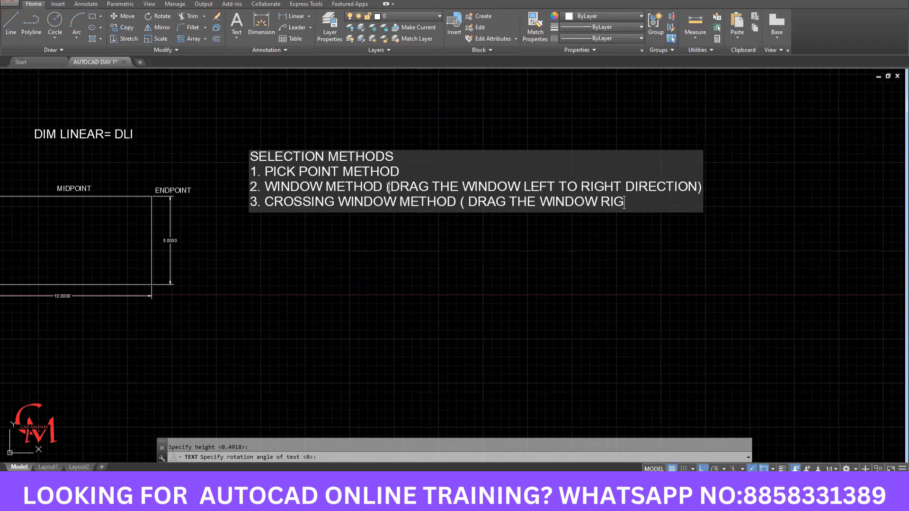
pyautogui.write('HT TO LEFT DI')
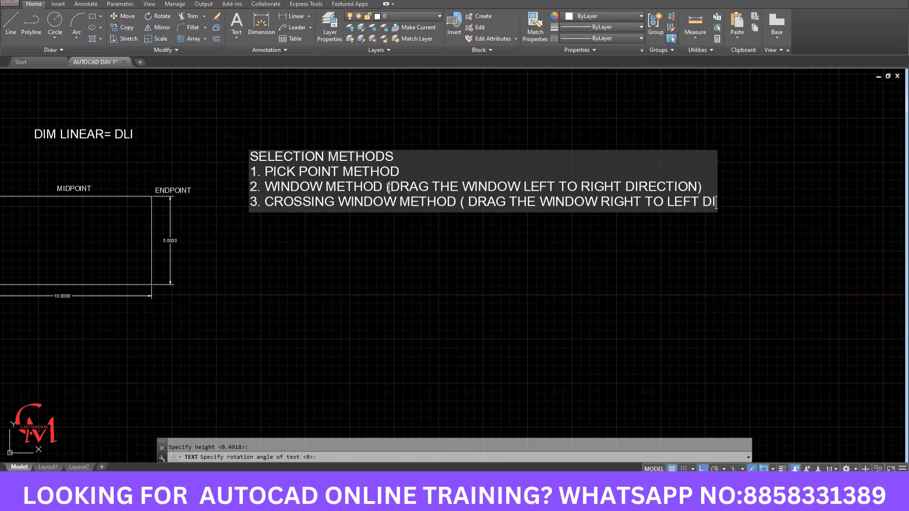
pyautogui.write('R)')
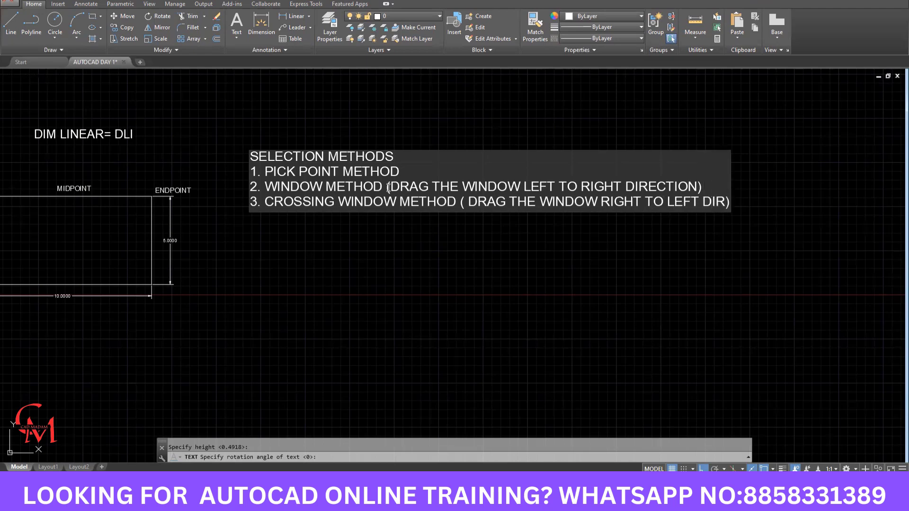
# Step: Add the fourth text line "4. HOLD CTRL KEY FOR MULTIPLE SELECTION" to the list
pyautogui.press('Return')
pyautogui.write('4. ')
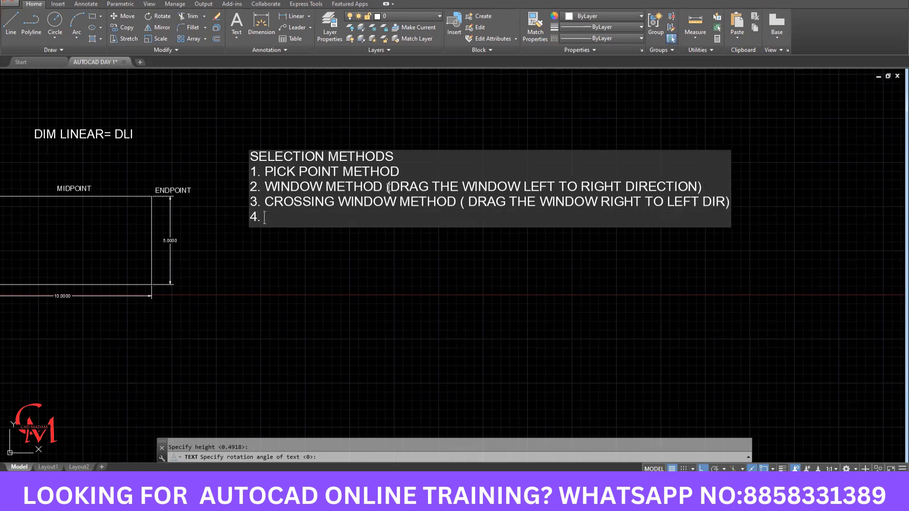
pyautogui.write('HOLD CTRL L')
pyautogui.press('BackSpace')
pyautogui.write('KEY FOR')
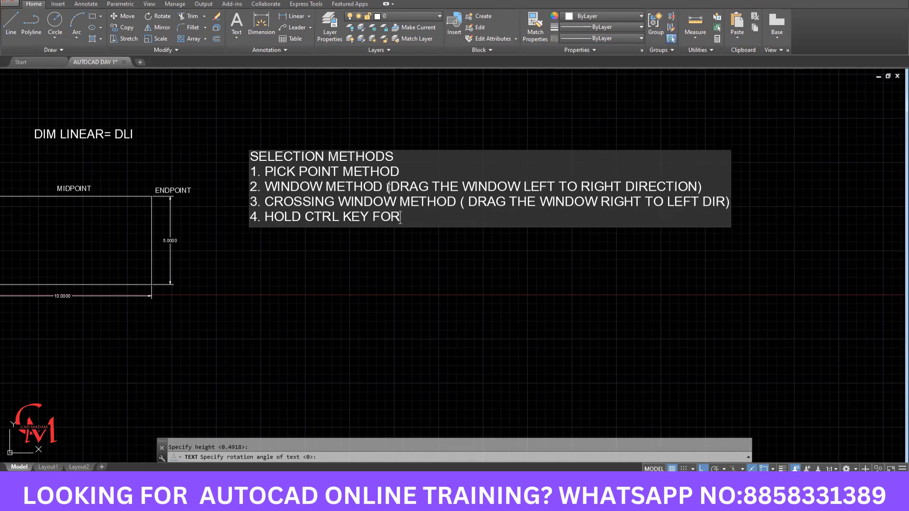
pyautogui.write(' MULTIPLE SE')
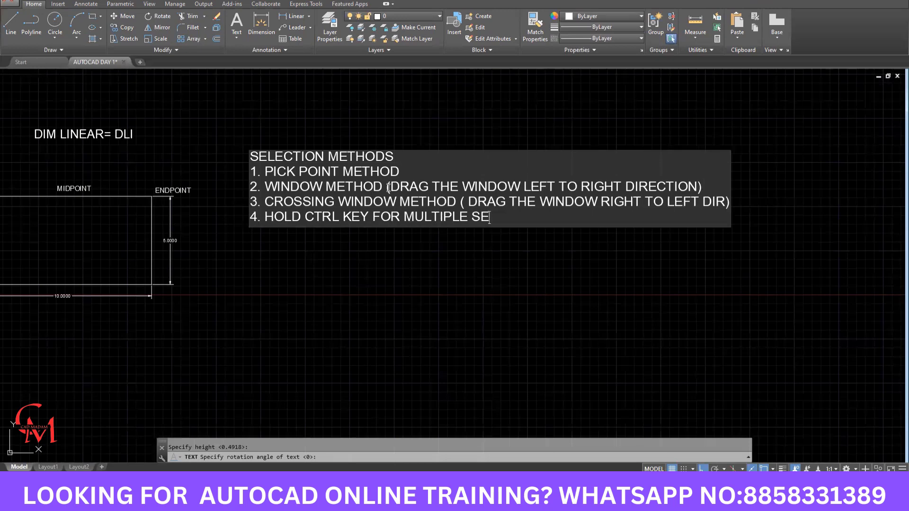
pyautogui.write('LECTION')
# Step: Add the fifth text line "5. HOLD SHIFT KEY TO UNSELECT THE SELECTED OBJECTS" and finish the text
pyautogui.press('Return')
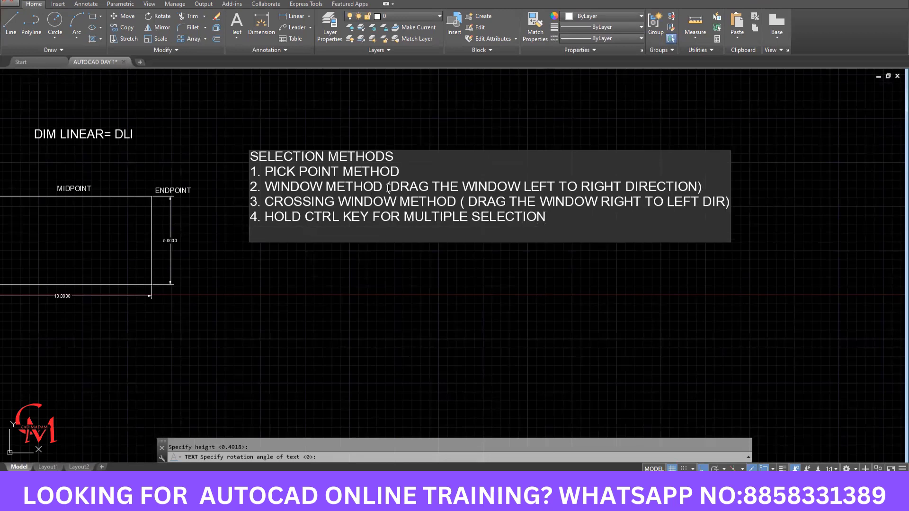
pyautogui.write('5. HOLD SHIFT')
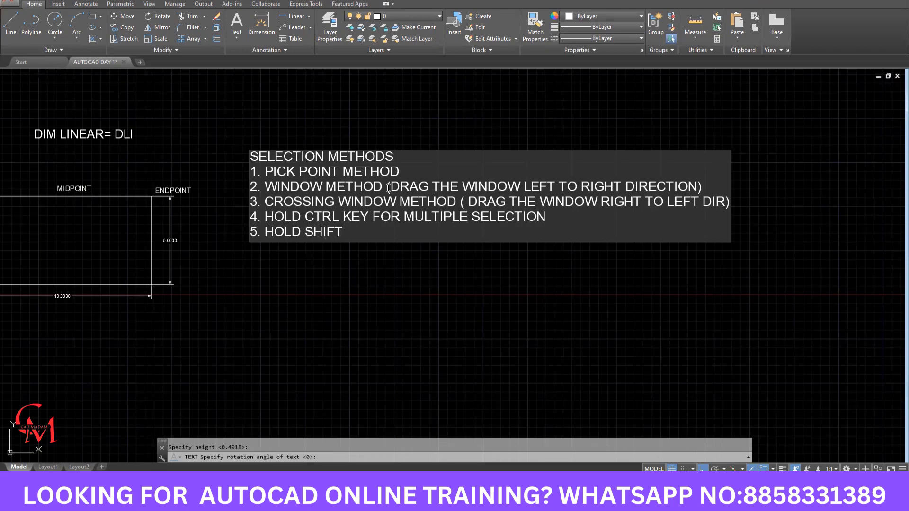
pyautogui.write(' KEYFOR')
pyautogui.press('BackSpace')
pyautogui.press('BackSpace')
pyautogui.press('BackSpace')
pyautogui.press('BackSpace')
pyautogui.write('TO UN')
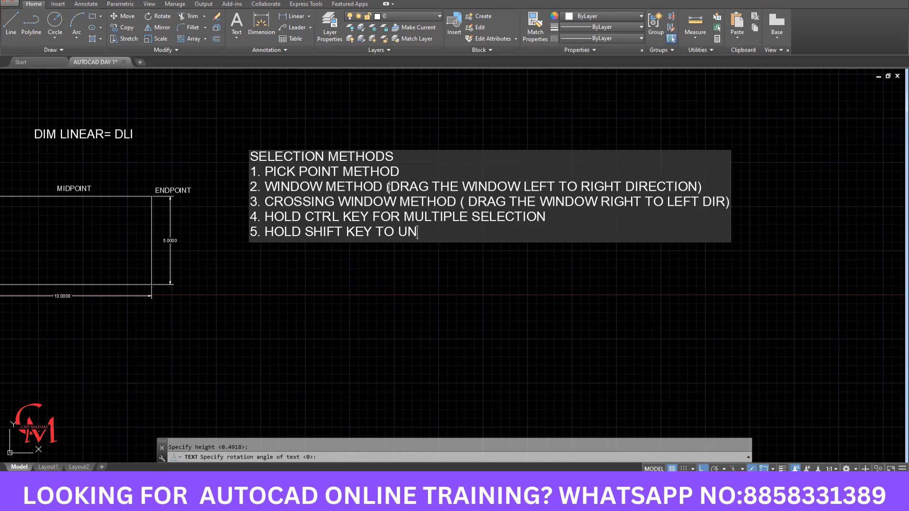
pyautogui.write('SELECT THE S')
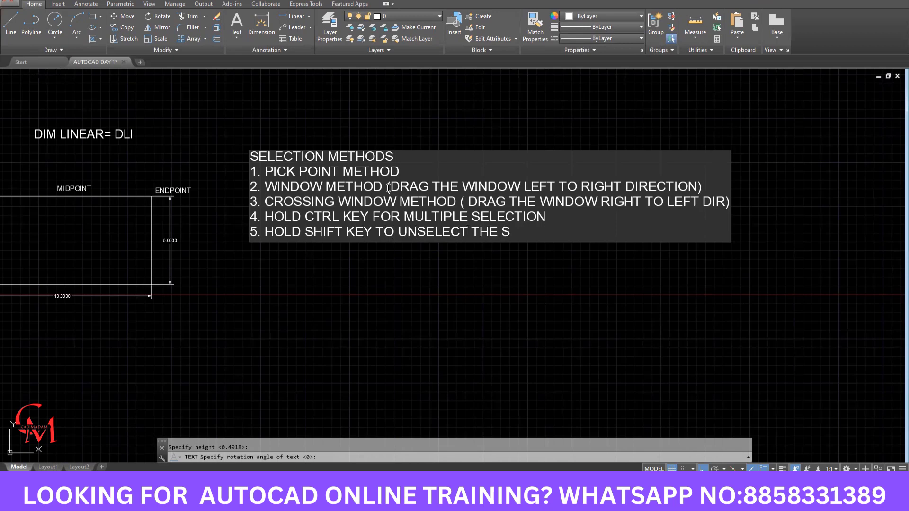
pyautogui.write('ELECTED OBJ')
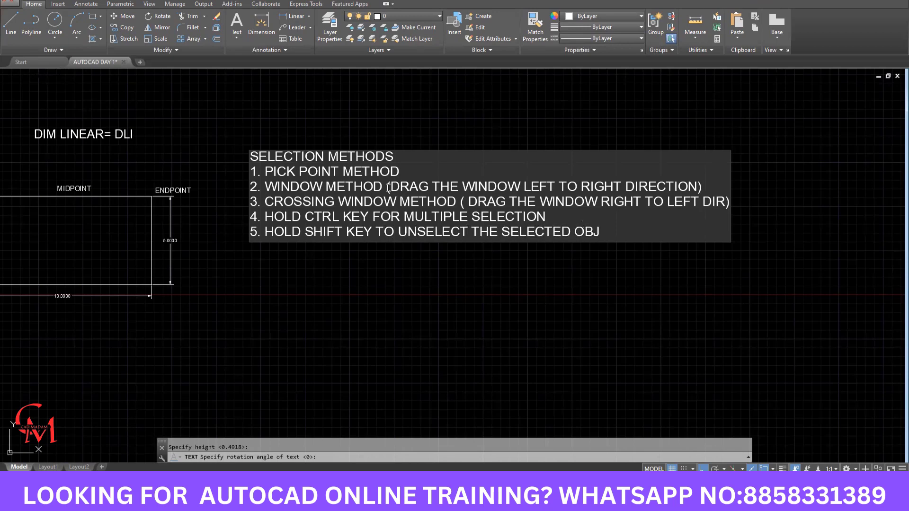
pyautogui.write('ECTS')
pyautogui.click(368, 296)
pyautogui.press('Escape')
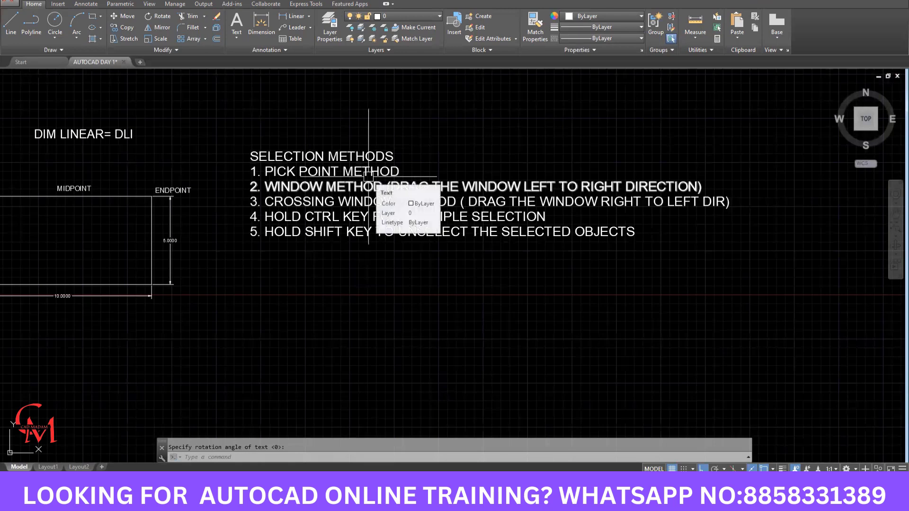
# Step: Delete the two ENDPOINT labels, the MIDPOINT label and both linear dimensions around the rectangle
pyautogui.moveTo(195, 201); pyautogui.dragTo(339, 191, button='middle')
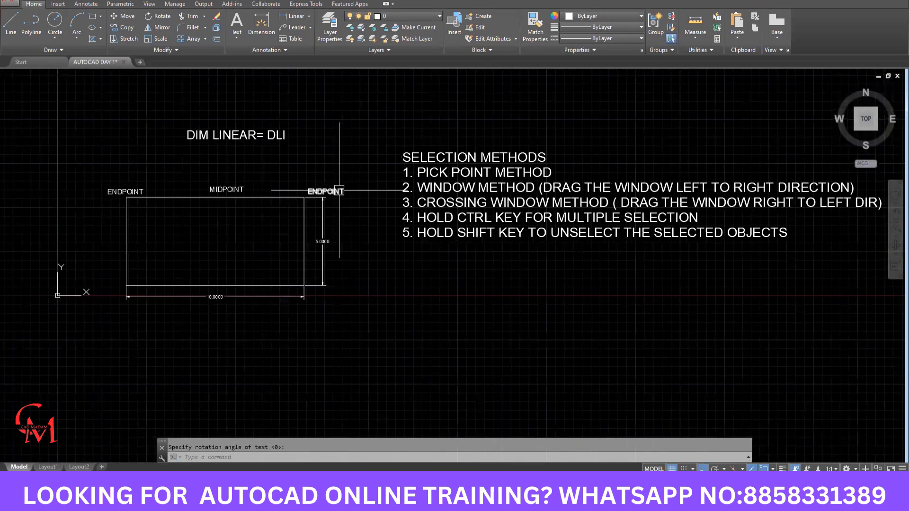
pyautogui.click(339, 191)
pyautogui.click(226, 189)
pyautogui.click(125, 192)
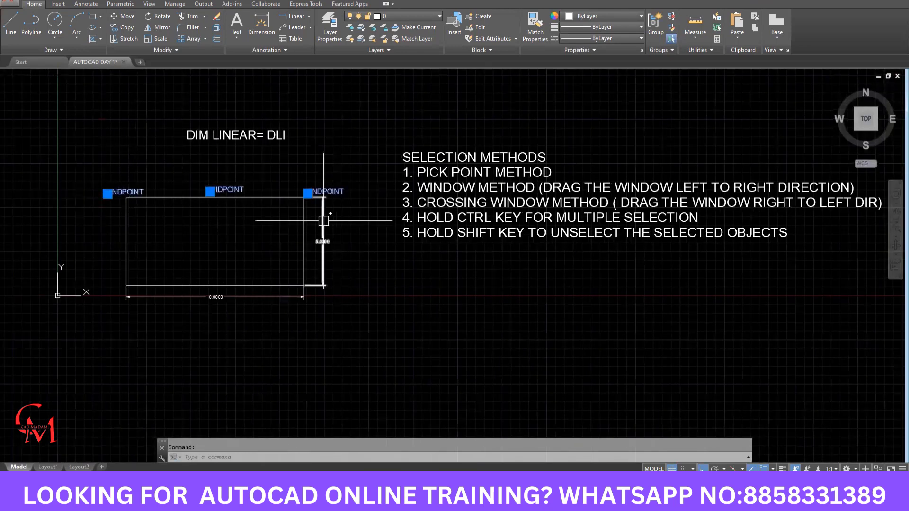
pyautogui.click(324, 232)
pyautogui.click(258, 297)
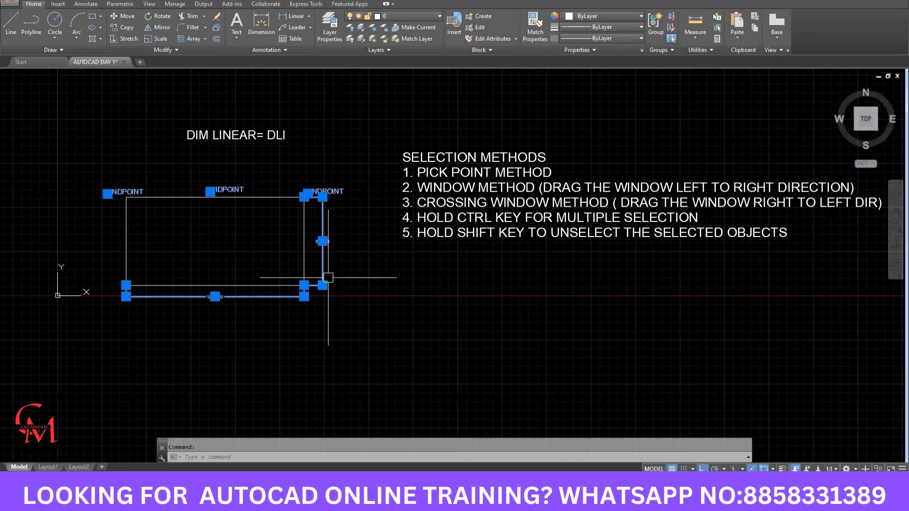
pyautogui.press('Delete')
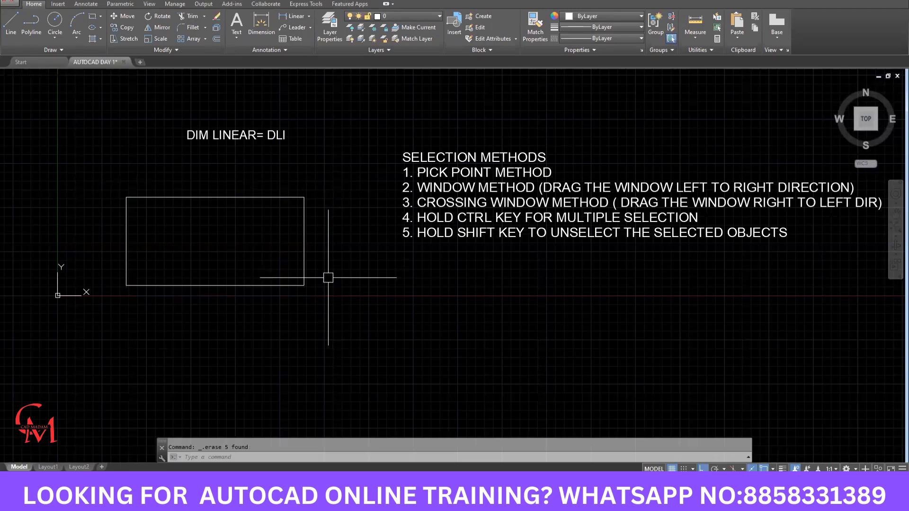
# Step: Select the rectangle's top edge with the pick point method and clear the selection
pyautogui.click(258, 197)
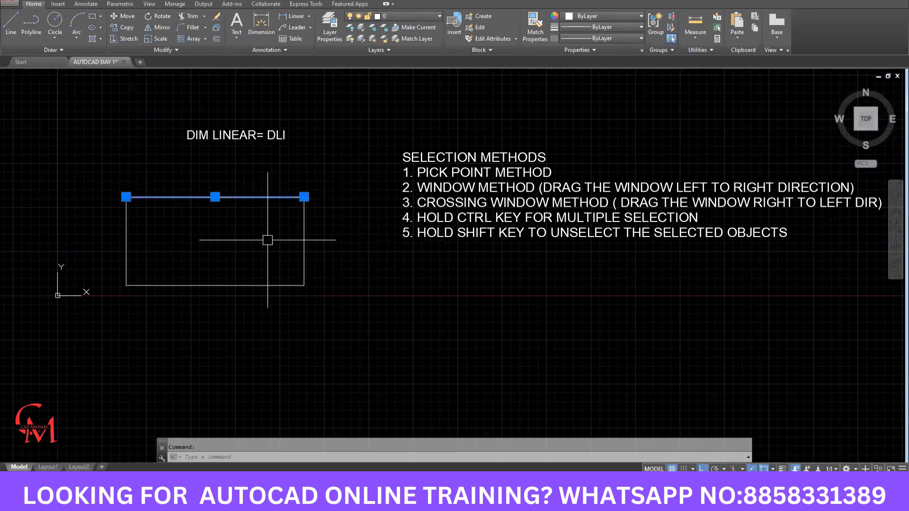
pyautogui.press('Escape')
pyautogui.moveTo(430, 202); pyautogui.dragTo(414, 203, button='middle')
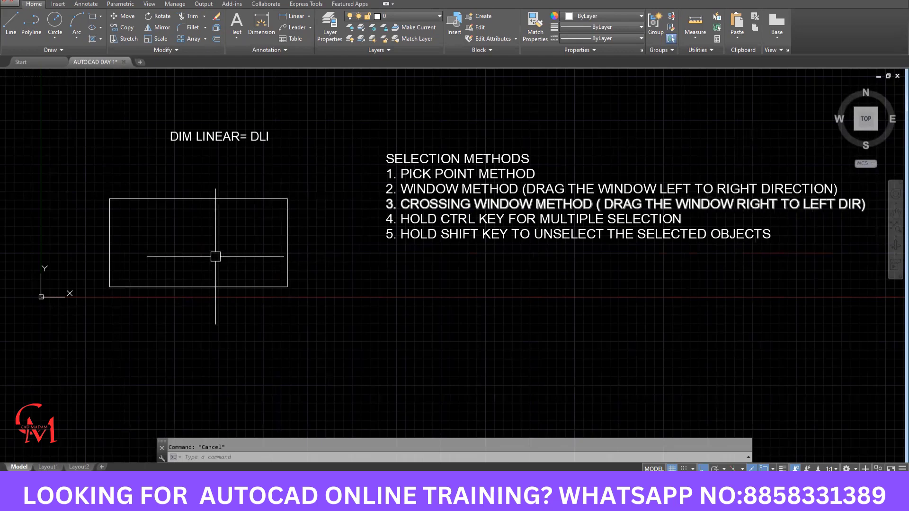
# Step: Draw three vertical lines inside the rectangle from its top edge to its bottom edge, dividing it into four columns
pyautogui.moveTo(211, 253); pyautogui.dragTo(235, 252, button='middle')
pyautogui.write('L')
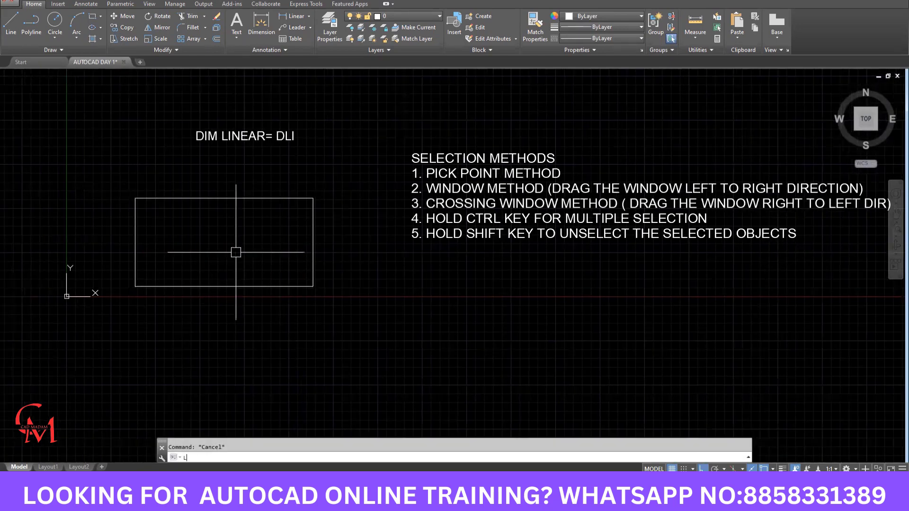
pyautogui.press('Return')
pyautogui.click(183, 286)
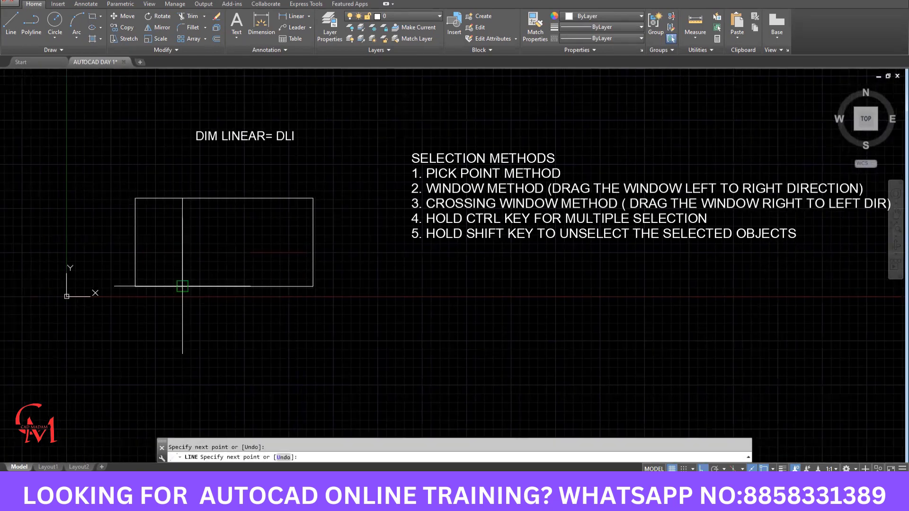
pyautogui.press('Return')
pyautogui.click(224, 198)
pyautogui.click(224, 286)
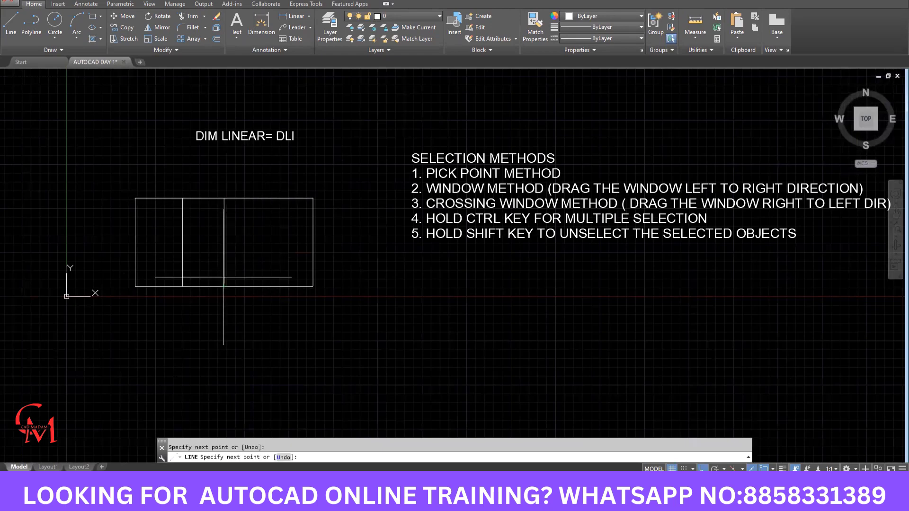
pyautogui.press('Return')
pyautogui.press('Return')
pyautogui.click(266, 198)
pyautogui.click(266, 287)
pyautogui.press('Return')
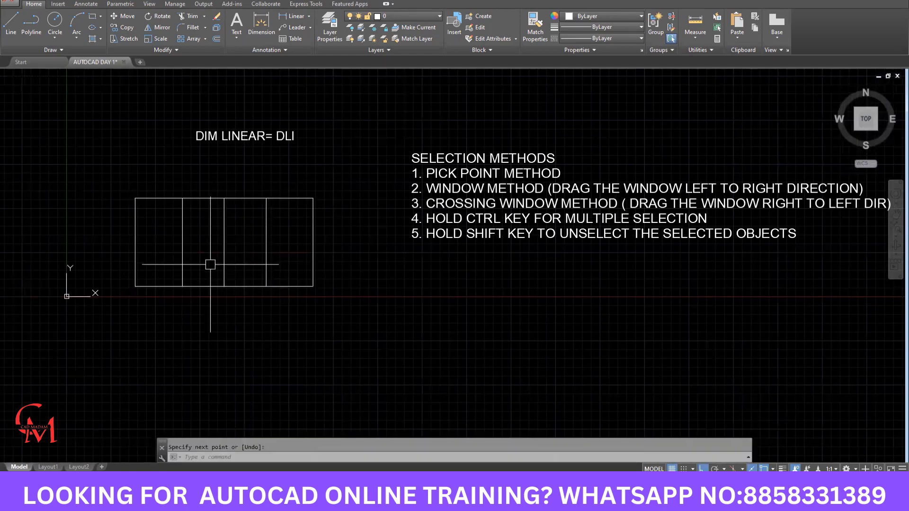
# Step: Draw a small circle with a radius of about 0.23 centred on the midpoint of the leftmost inner vertical line
pyautogui.write('C')
pyautogui.press('Return')
pyautogui.click(180, 243)
pyautogui.scroll(2, 186, 246)
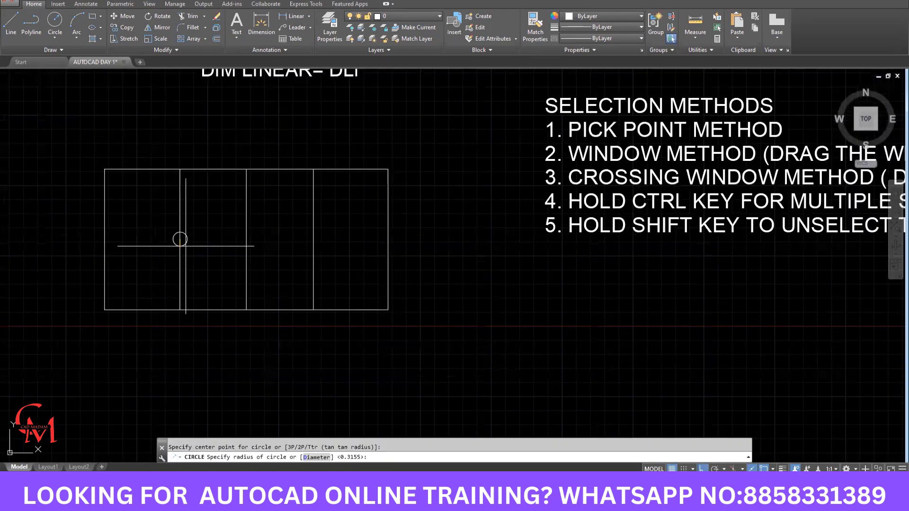
pyautogui.scroll(2, 185, 247)
pyautogui.click(186, 245)
# Step: Copy the small circle from its centre to the midpoints of the other two inner vertical lines
pyautogui.click(190, 233)
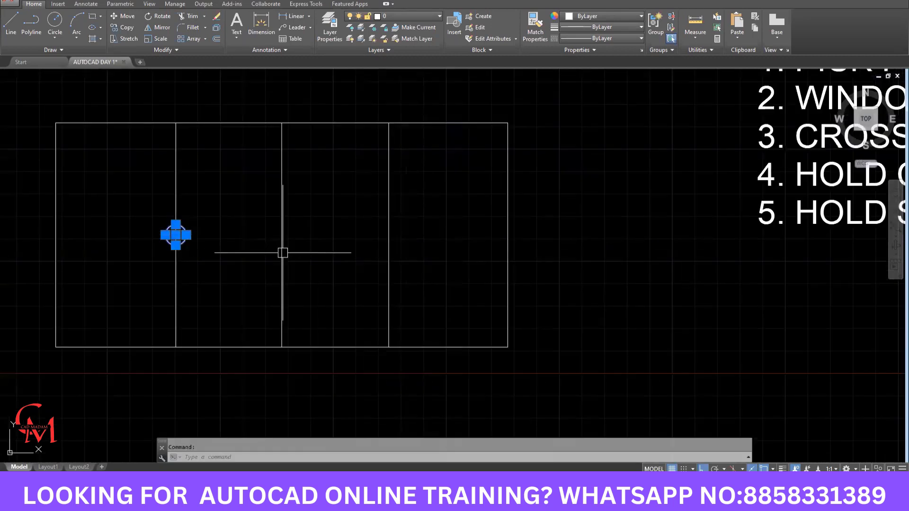
pyautogui.write('CO')
pyautogui.press('Return')
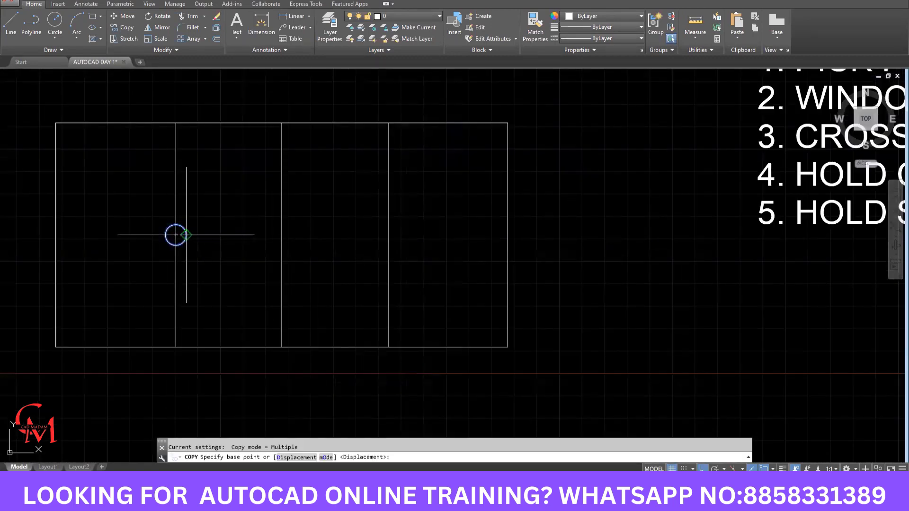
pyautogui.click(175, 234)
pyautogui.click(282, 235)
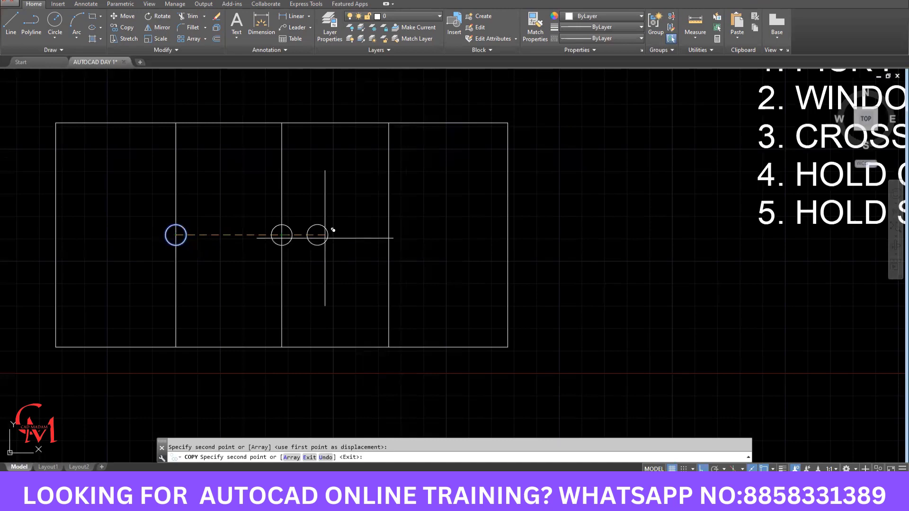
pyautogui.click(388, 235)
pyautogui.press('Return')
# Step: Draw two horizontal lines across the rectangle between its side edges, one above and one below the circles
pyautogui.scroll(-4, 279, 256)
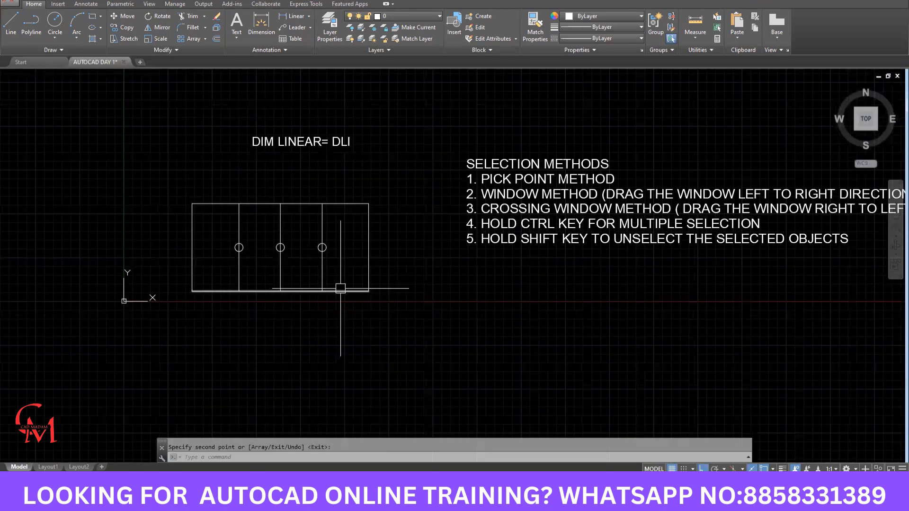
pyautogui.scroll(2, 334, 262)
pyautogui.moveTo(333, 262); pyautogui.dragTo(339, 254, button='middle')
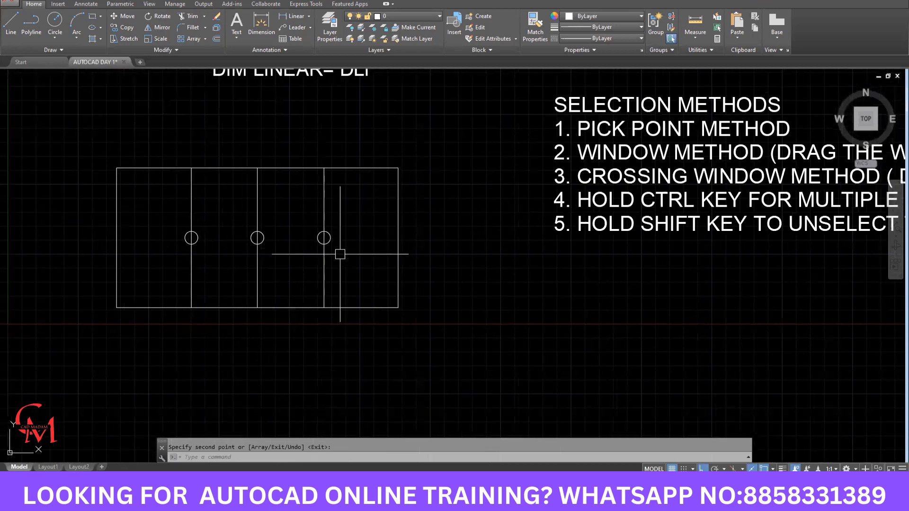
pyautogui.write('l')
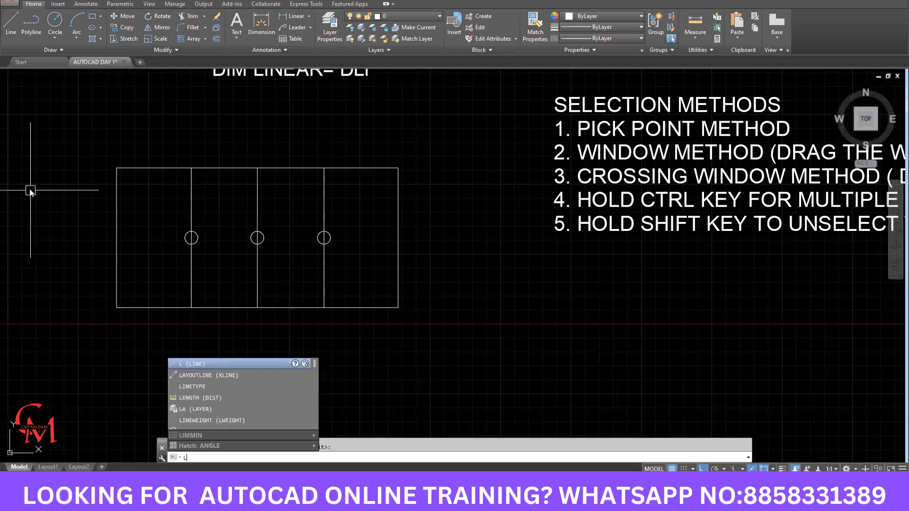
pyautogui.press('Return')
pyautogui.click(117, 214)
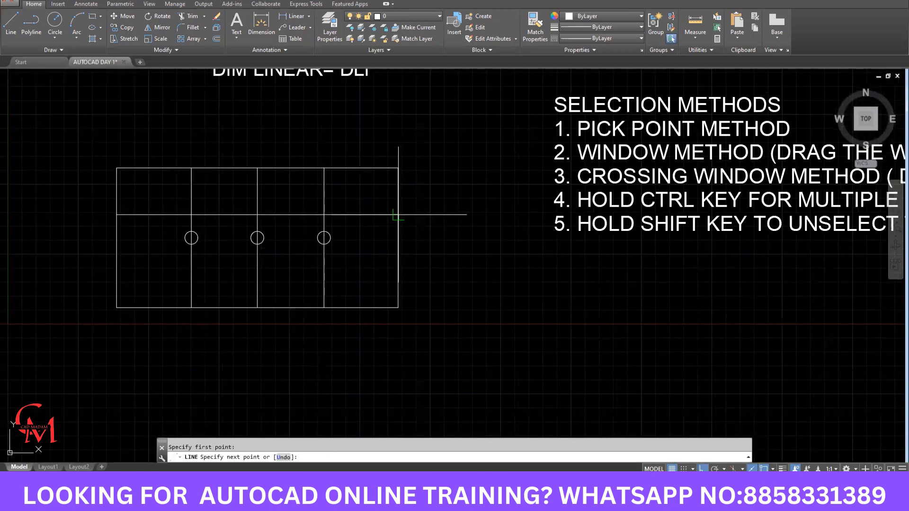
pyautogui.click(398, 214)
pyautogui.press('Return')
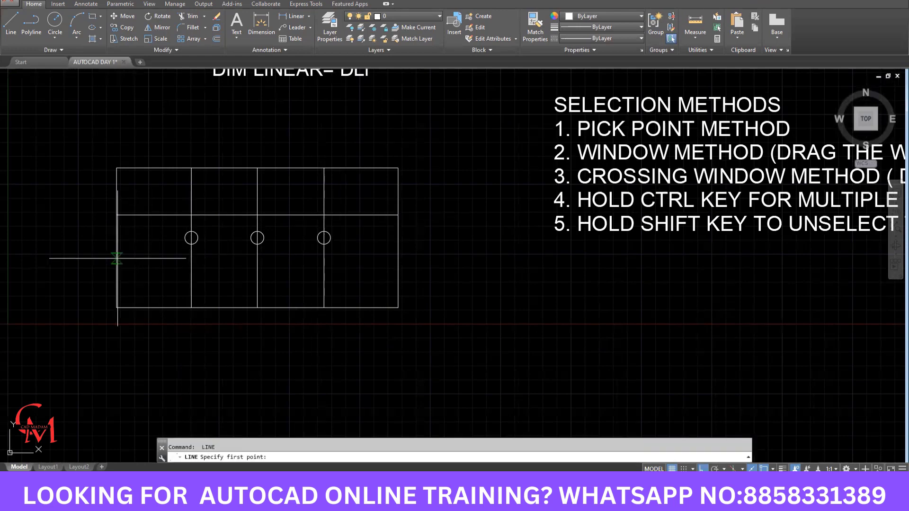
pyautogui.click(117, 258)
pyautogui.click(398, 258)
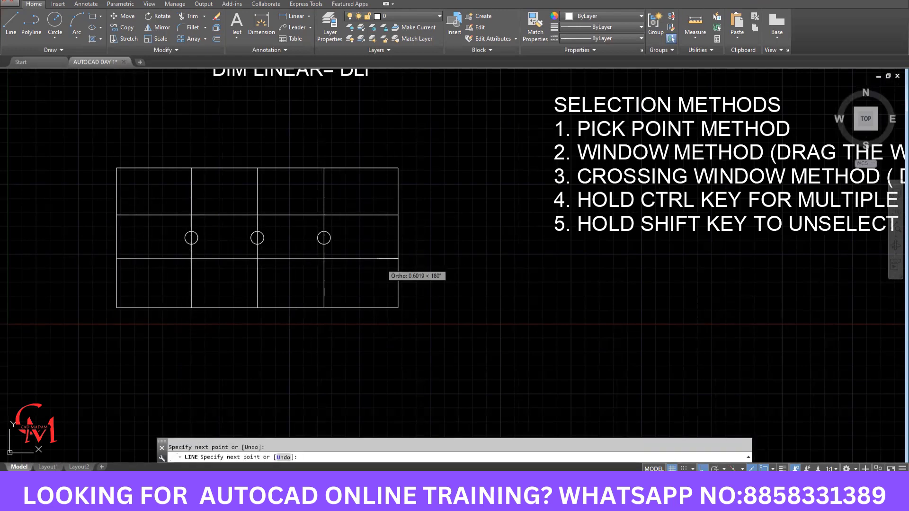
pyautogui.press('Return')
# Step: Draw a separate larger circle outside the rectangle, below and to the right of its lower-right corner
pyautogui.scroll(-2, 208, 311)
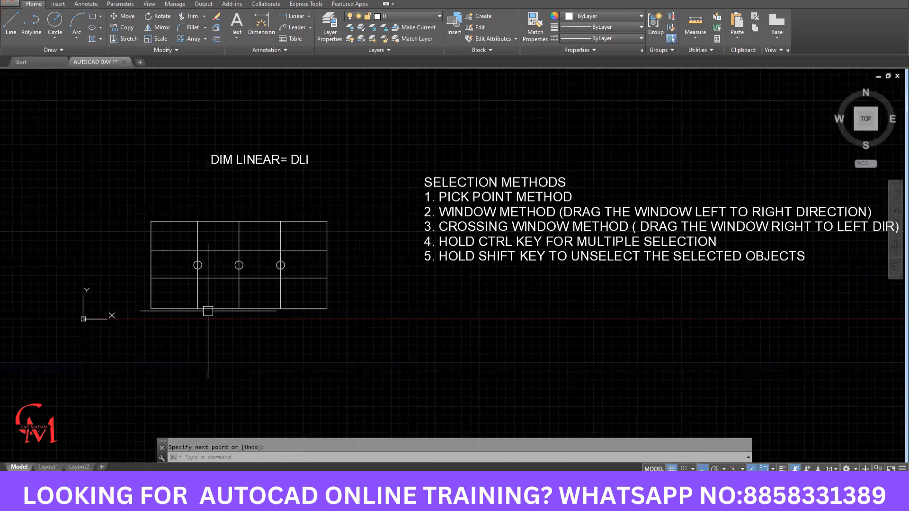
pyautogui.scroll(2, 278, 294)
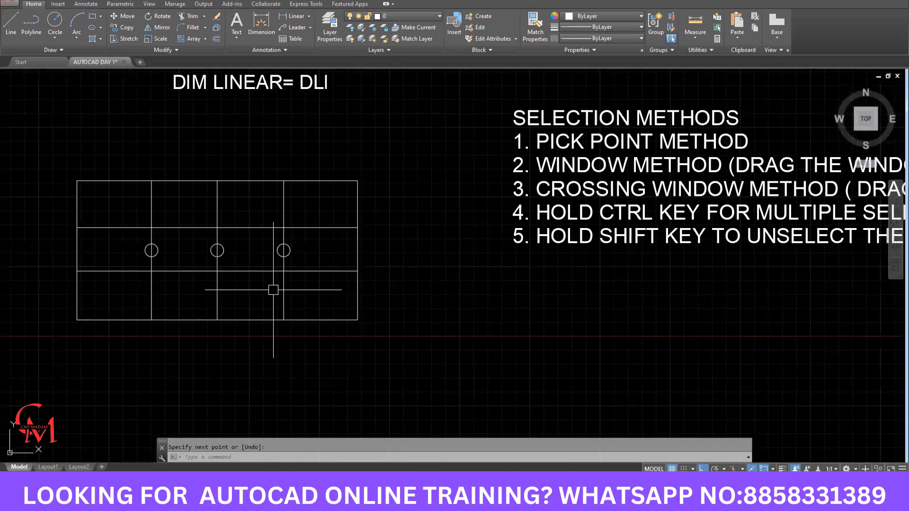
pyautogui.moveTo(273, 290); pyautogui.dragTo(331, 288, button='middle')
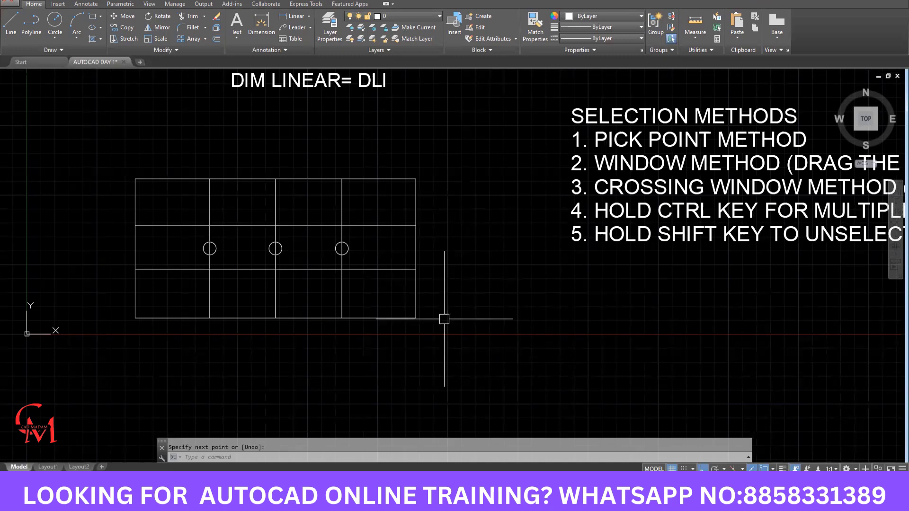
pyautogui.write('c')
pyautogui.press('Return')
pyautogui.click(494, 358)
pyautogui.click(494, 375)
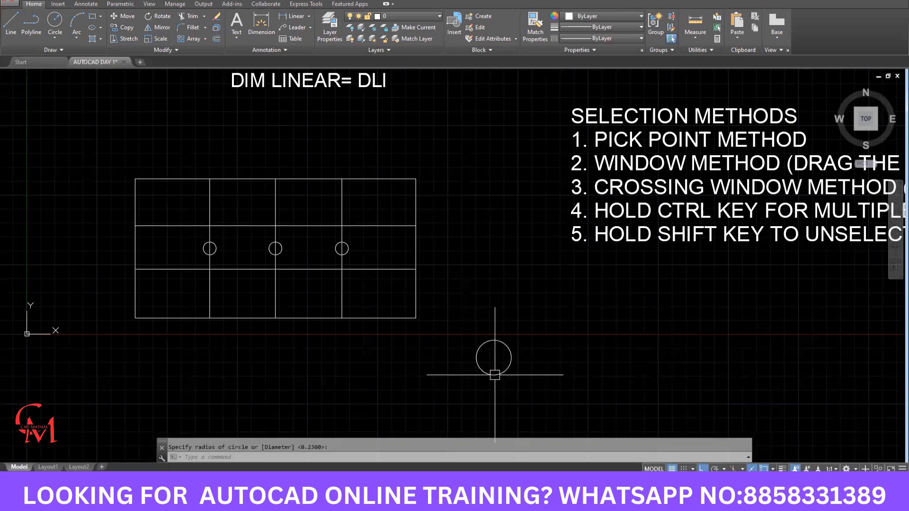
# Step: Select the separate circle with a left-to-right window that encloses it completely, and clear the selection
pyautogui.moveTo(530, 370)
pyautogui.mouseDown(button='middle')
pyautogui.moveTo(490, 339)
pyautogui.moveTo(459, 293)
pyautogui.mouseUp(button='middle')
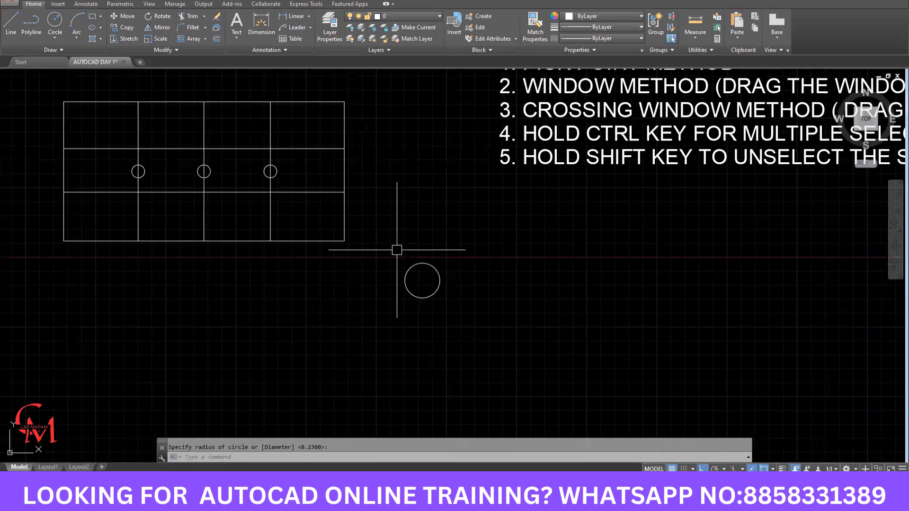
pyautogui.click(397, 250)
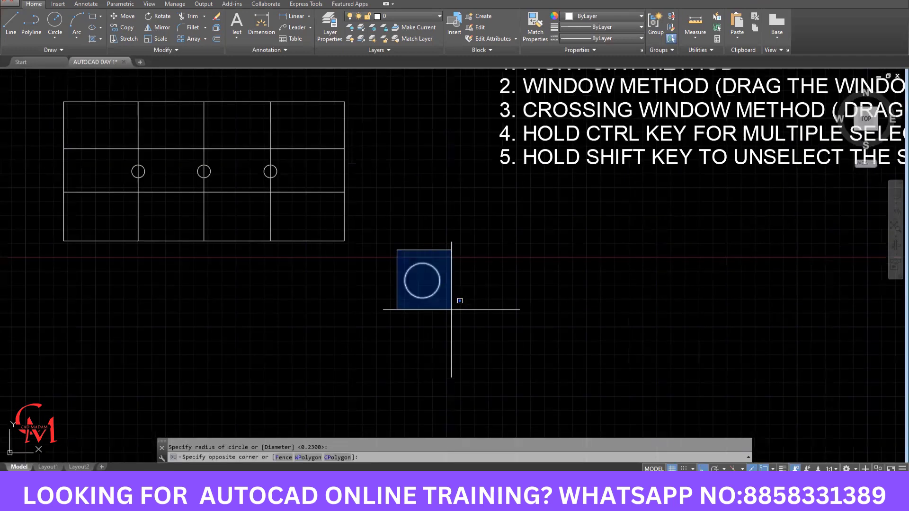
pyautogui.click(456, 312)
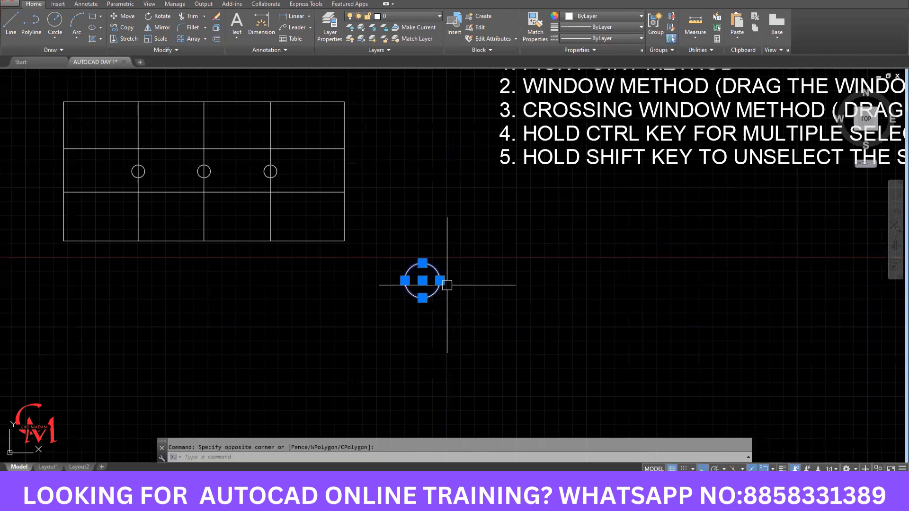
pyautogui.press('Escape')
# Step: Try left-to-right windows that cover only part of the separate circle, and cancel a window that encloses it fully
pyautogui.click(391, 248)
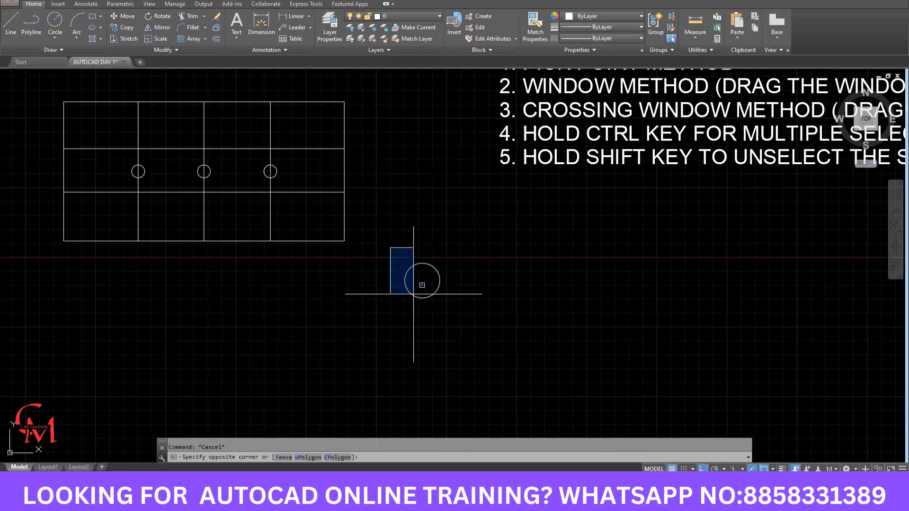
pyautogui.click(422, 323)
pyautogui.click(389, 247)
pyautogui.click(424, 327)
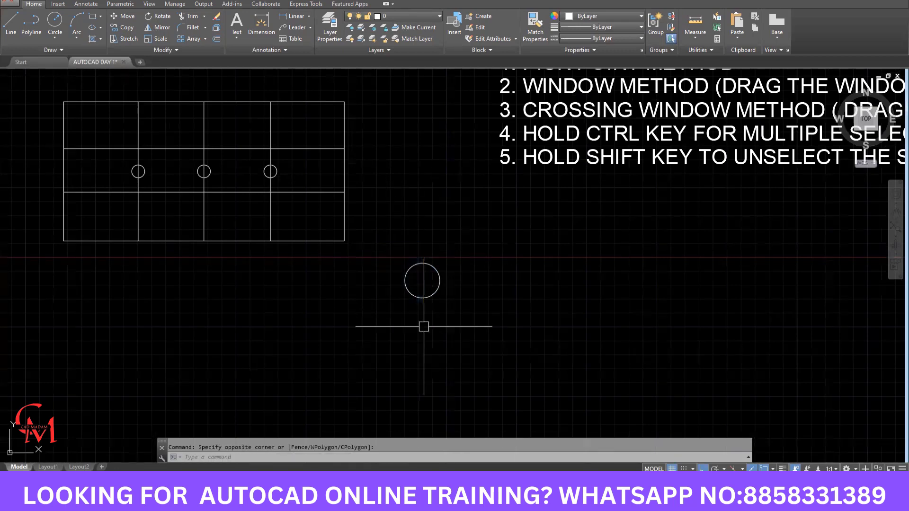
pyautogui.click(387, 246)
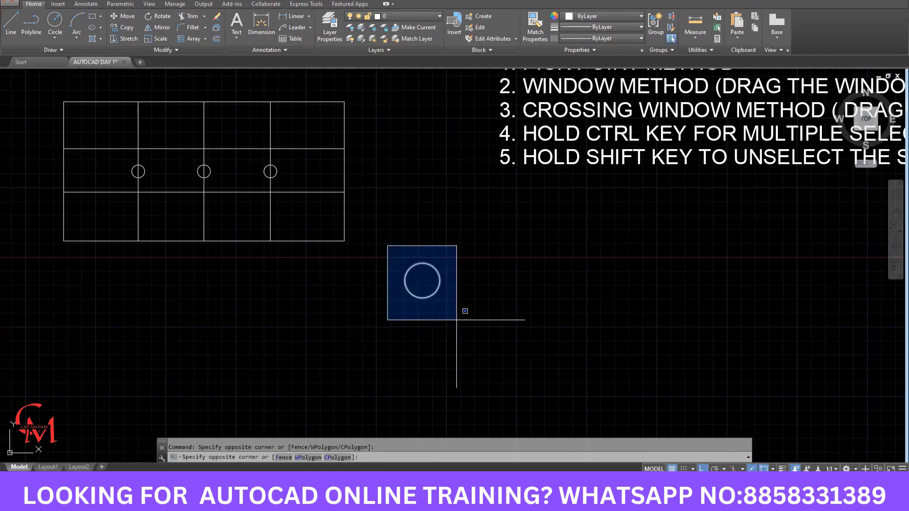
pyautogui.press('Escape')
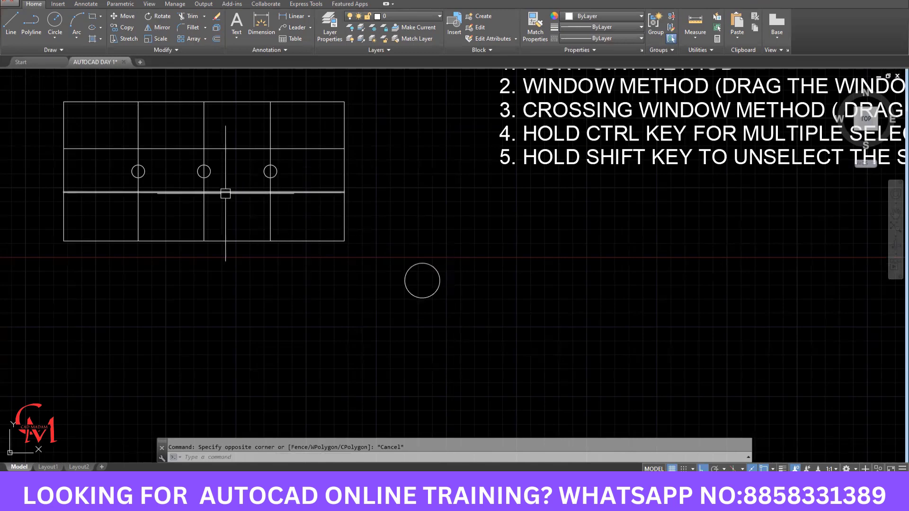
# Step: Select the three small circles with a left-to-right window inside the rectangle, and clear the selection
pyautogui.moveTo(242, 203); pyautogui.dragTo(371, 260, button='middle')
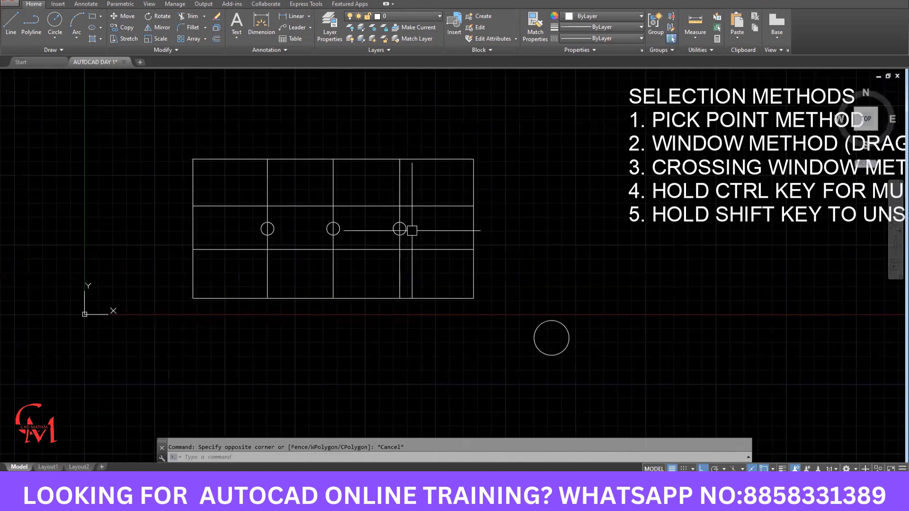
pyautogui.click(236, 190)
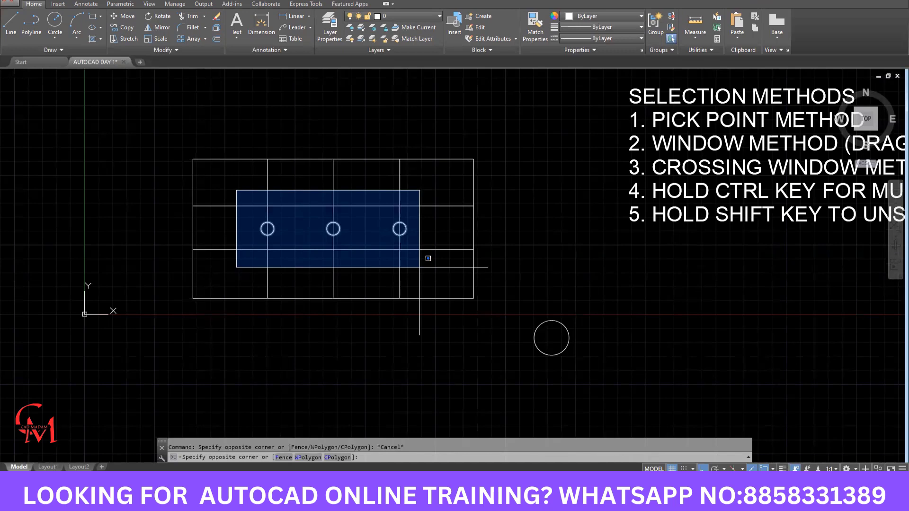
pyautogui.click(419, 268)
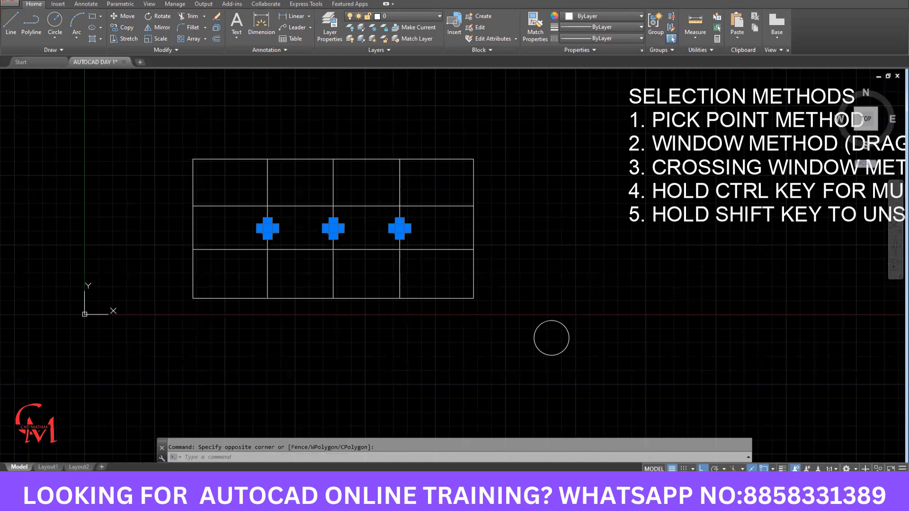
pyautogui.moveTo(432, 290); pyautogui.dragTo(383, 292, button='middle')
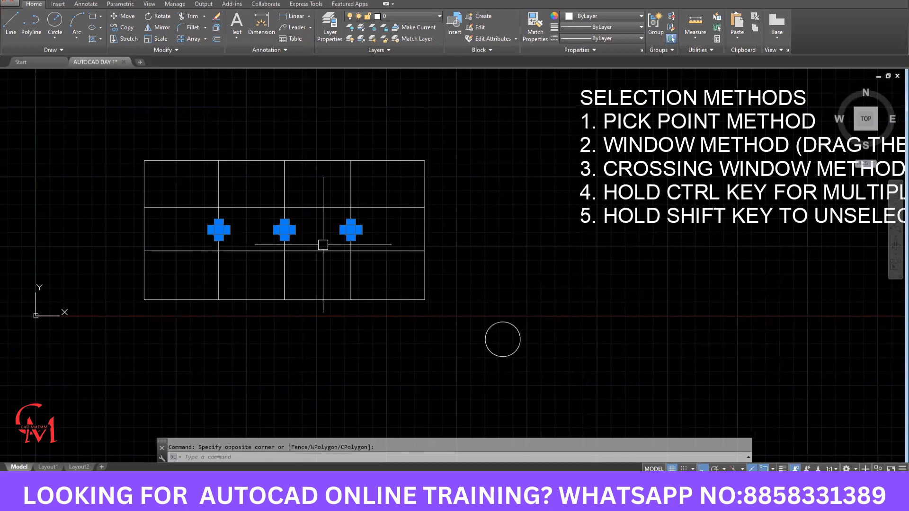
pyautogui.scroll(-2, 323, 245)
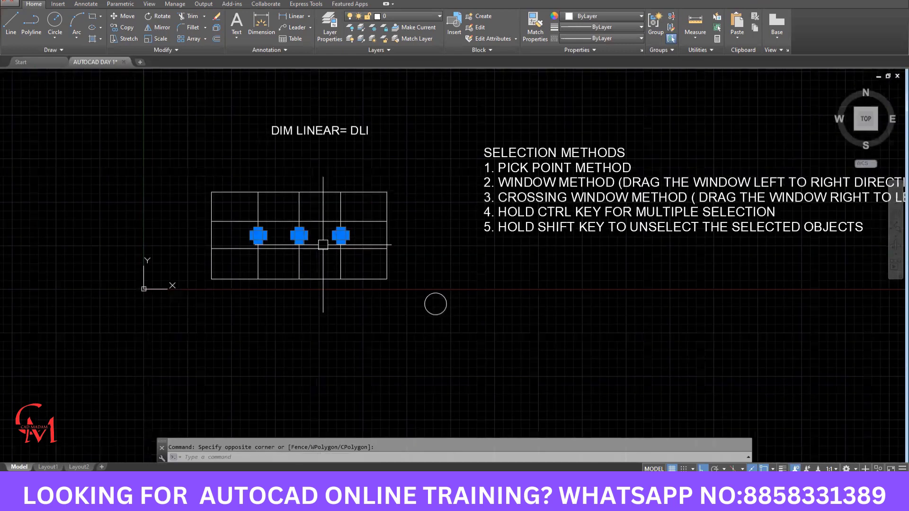
pyautogui.press('Escape')
# Step: Select the three small circles, the inner vertical lines and the lower horizontal line with a right-to-left crossing window
pyautogui.scroll(2, 313, 240)
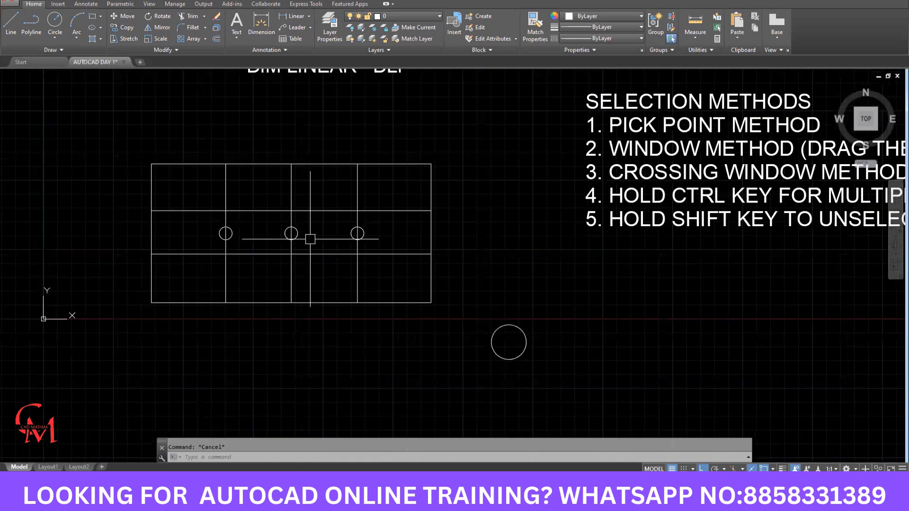
pyautogui.moveTo(310, 239); pyautogui.dragTo(336, 238, button='middle')
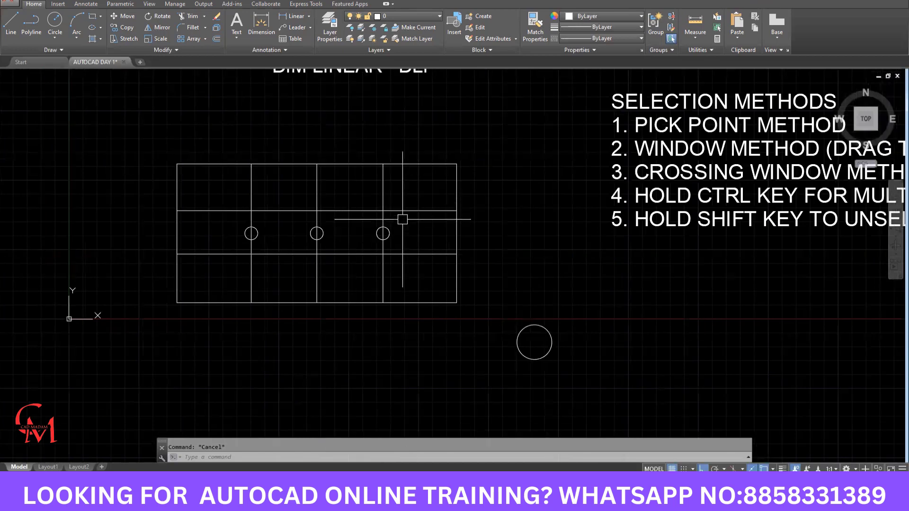
pyautogui.click(407, 225)
pyautogui.click(219, 258)
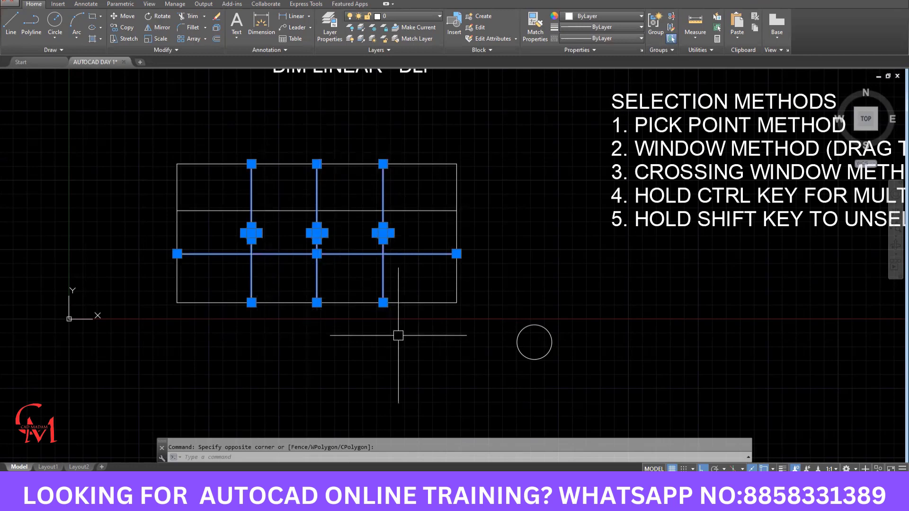
# Step: Clear the current selection, select the rightmost small circle inside the rectangle by picking a point on it, and deselect it
pyautogui.press('Escape')
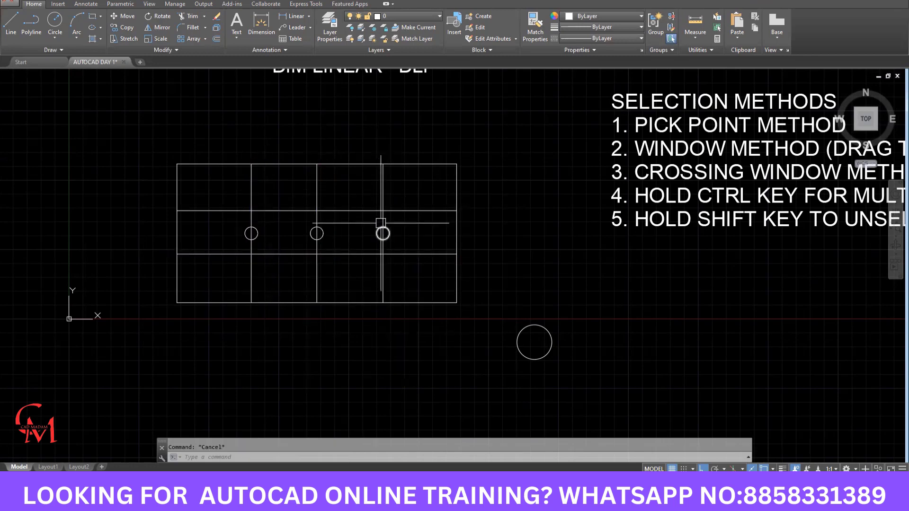
pyautogui.scroll(2, 382, 225)
pyautogui.scroll(2, 380, 224)
pyautogui.click(400, 246)
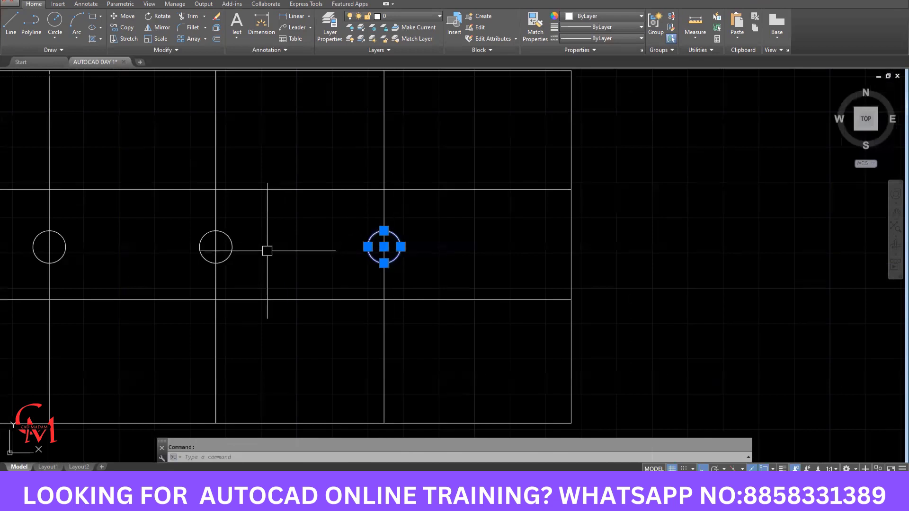
pyautogui.press('Escape')
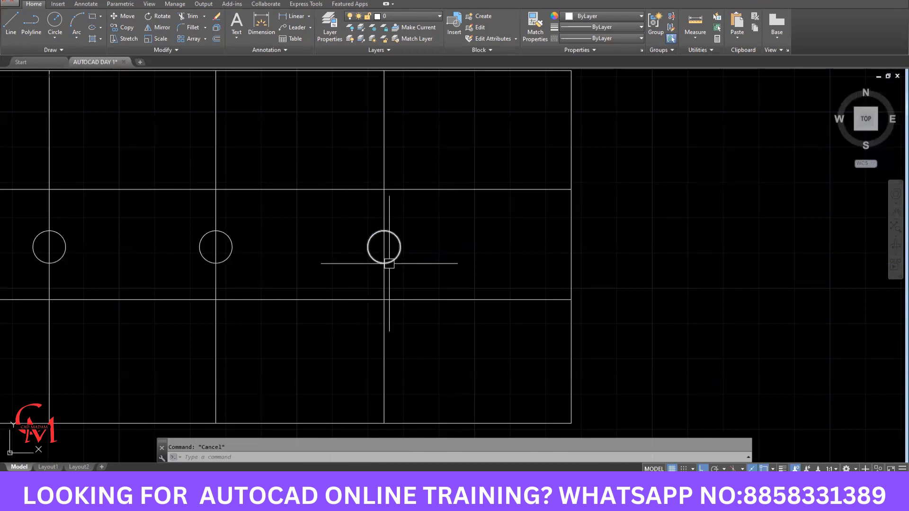
# Step: Select the three small circles with a left-to-right window inside the rectangle that encloses them fully, and clear the selection
pyautogui.scroll(-2, 426, 246)
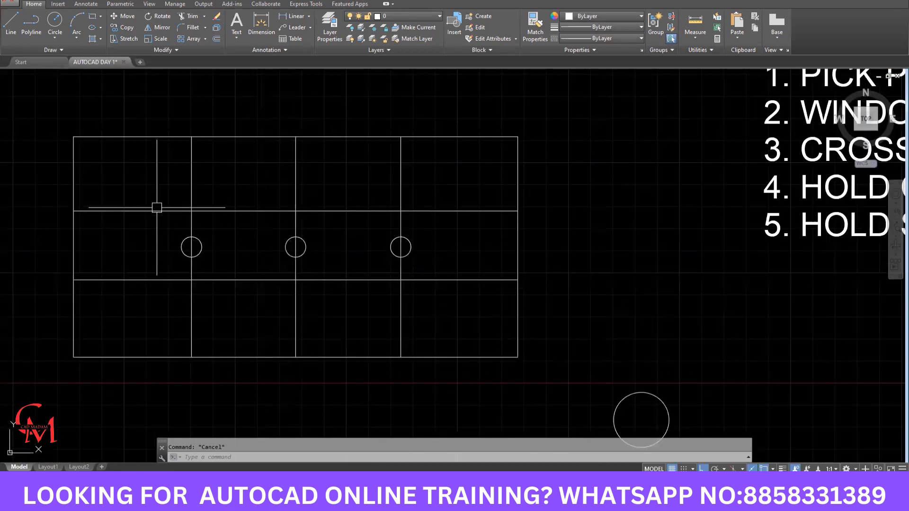
pyautogui.click(144, 196)
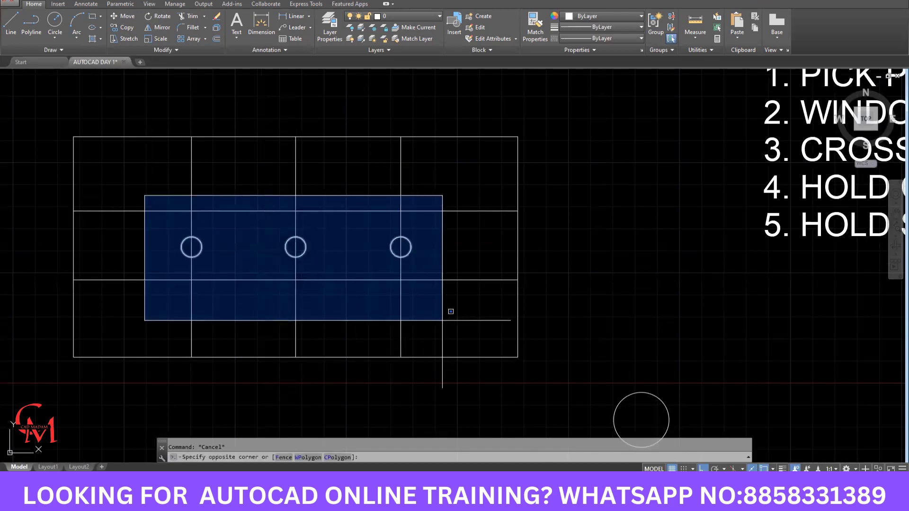
pyautogui.click(442, 320)
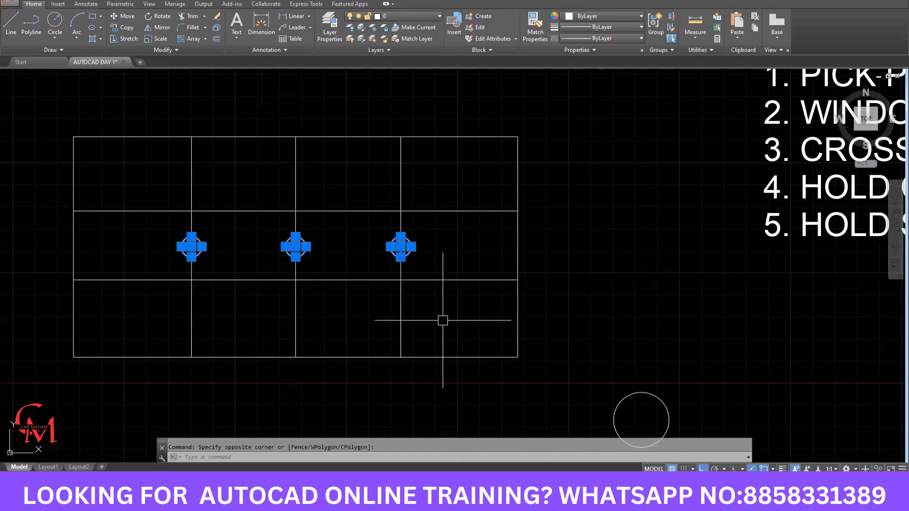
pyautogui.press('Escape')
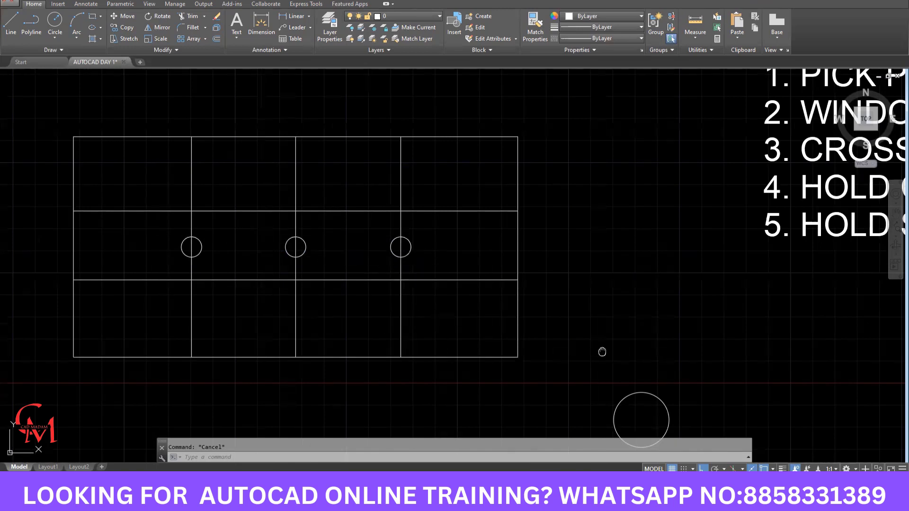
# Step: Select the separate circle with a right-to-left crossing window that covers only part of it, and clear the selection
pyautogui.moveTo(602, 352); pyautogui.dragTo(502, 223, button='middle')
pyautogui.click(600, 237)
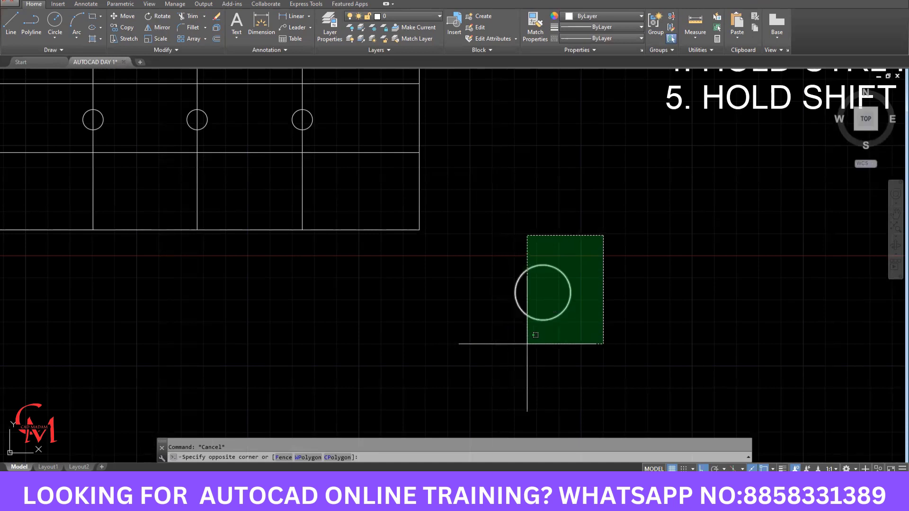
pyautogui.click(558, 348)
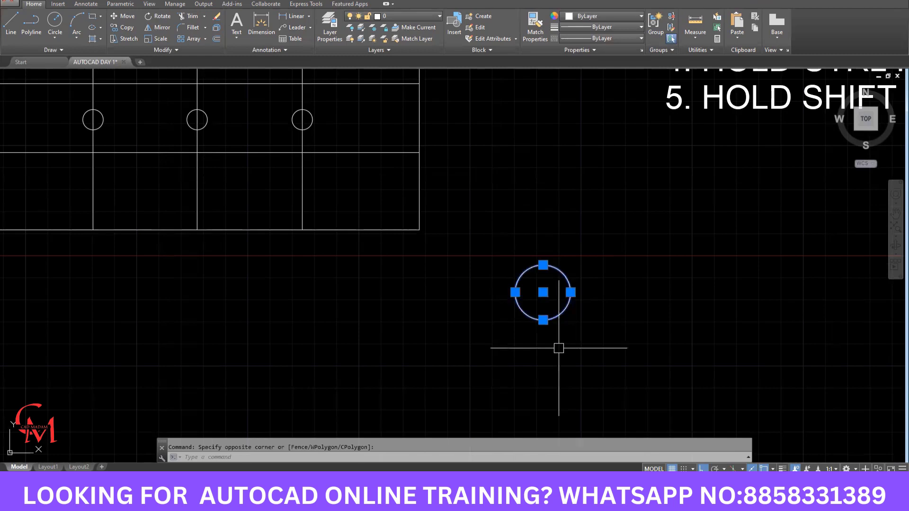
pyautogui.press('Escape')
# Step: Try a left-to-right window over the separate circle's left part, and select the circle with a right-to-left crossing window over its right edge
pyautogui.click(476, 250)
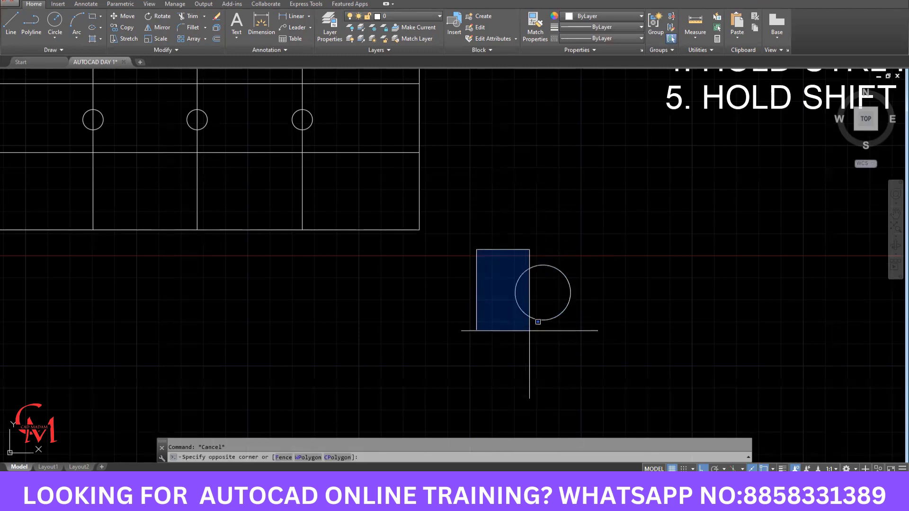
pyautogui.click(532, 341)
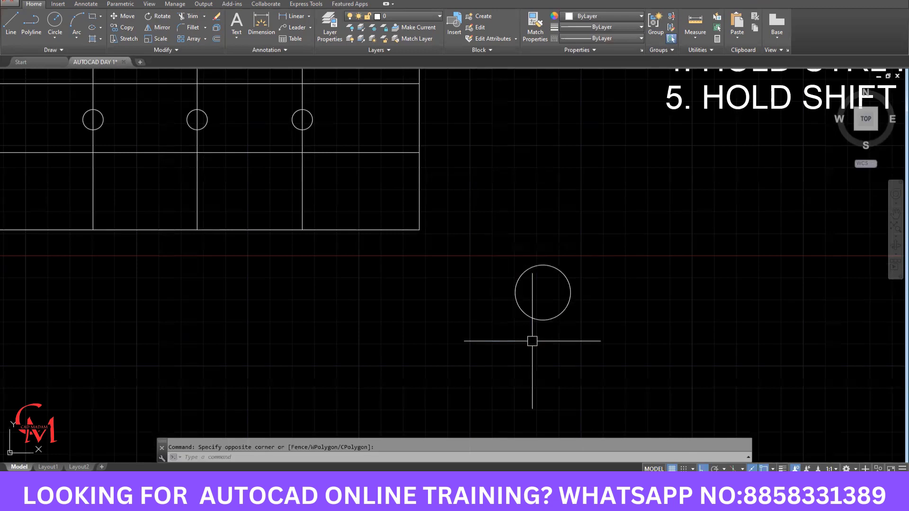
pyautogui.click(598, 244)
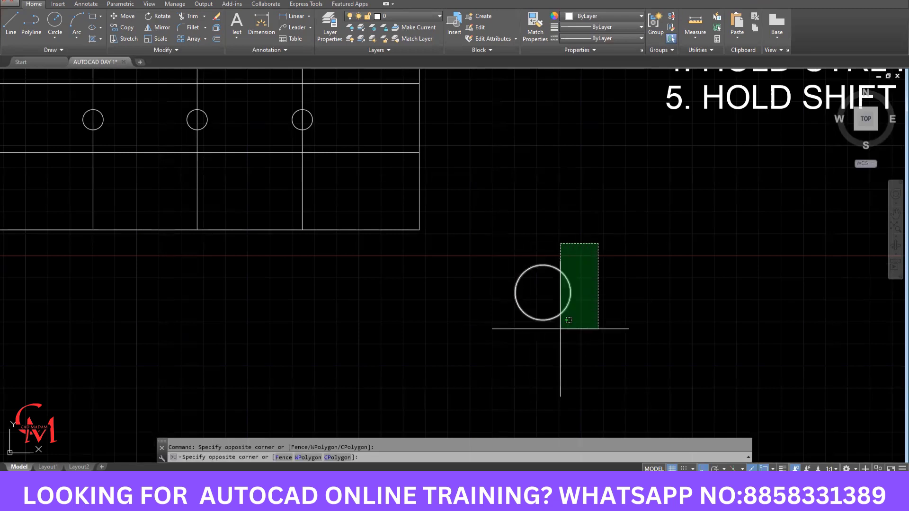
pyautogui.click(560, 328)
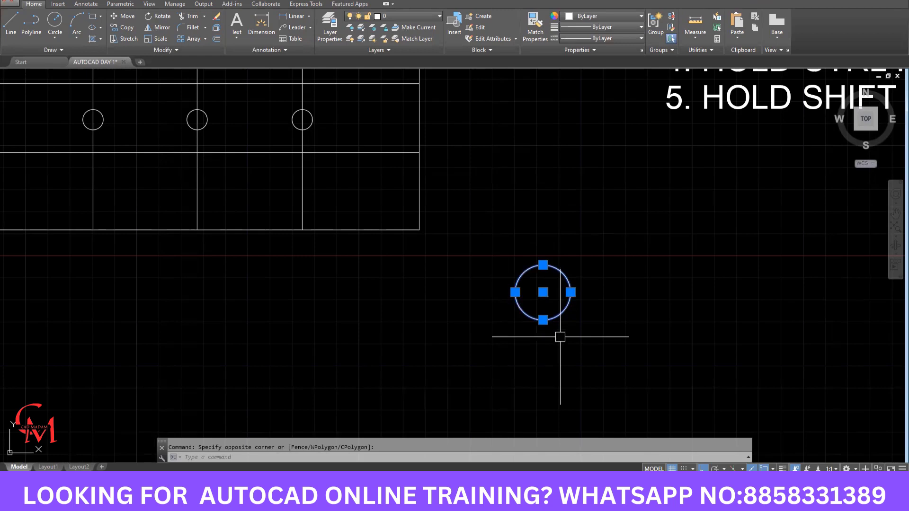
pyautogui.press('Escape')
# Step: Select the three small circles and all inner lines with a right-to-left crossing window inside the rectangle, and clear the selection
pyautogui.moveTo(304, 115); pyautogui.dragTo(438, 198, button='middle')
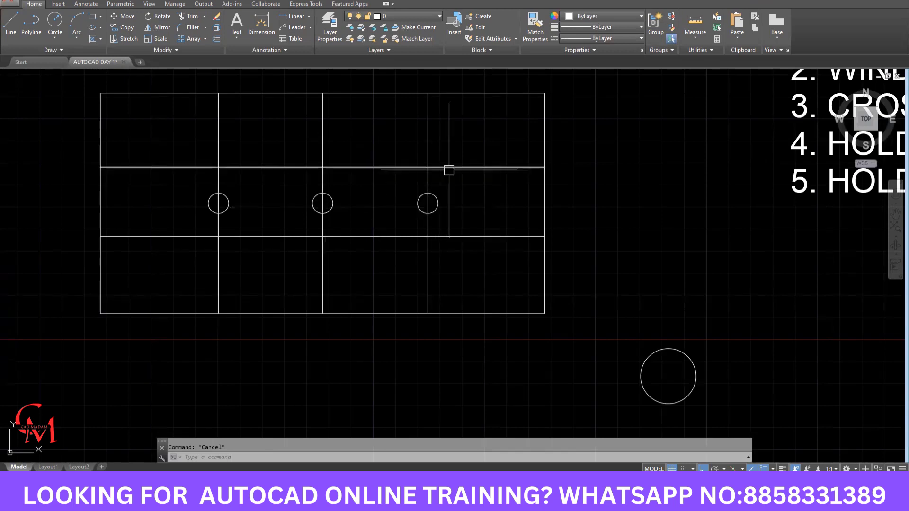
pyautogui.click(467, 147)
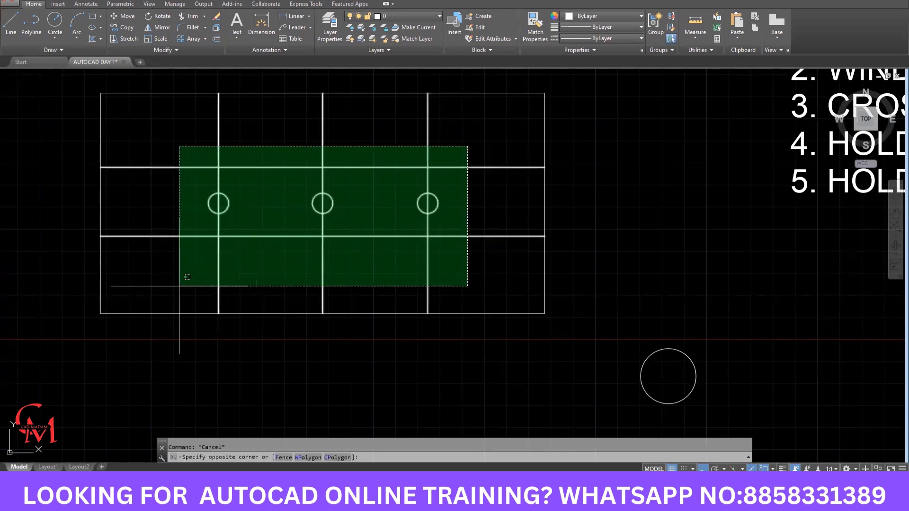
pyautogui.click(180, 274)
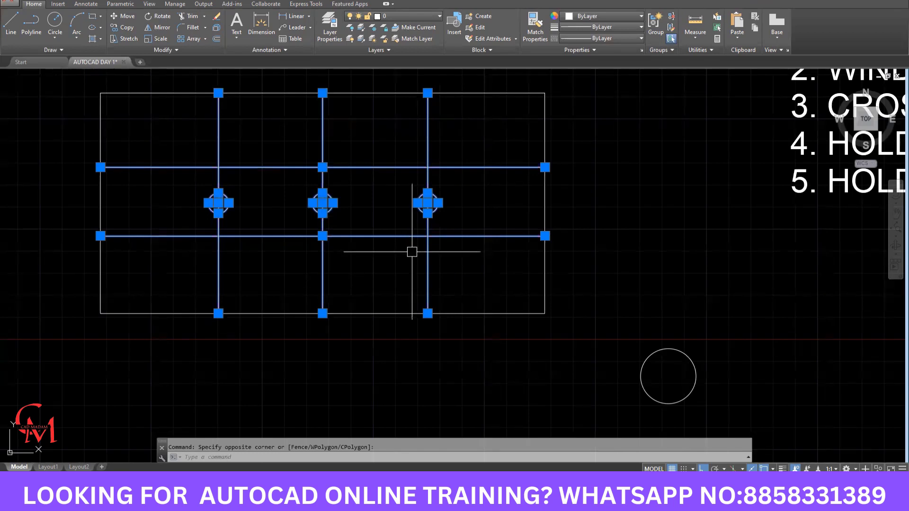
pyautogui.moveTo(707, 258); pyautogui.dragTo(532, 291, button='middle')
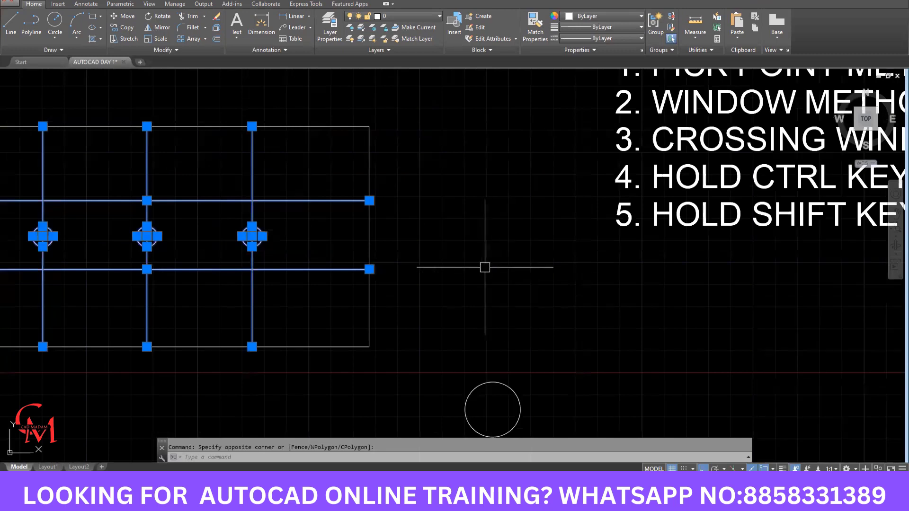
pyautogui.press('Escape')
# Step: Delete the fourth text line, about holding the CTRL key, from the selection methods list
pyautogui.moveTo(732, 221); pyautogui.dragTo(561, 285, button='middle')
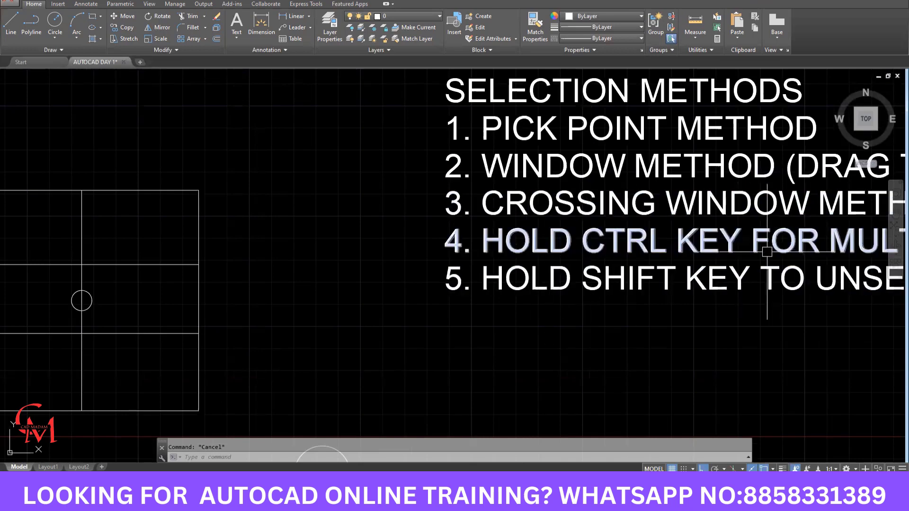
pyautogui.scroll(-2, 750, 256)
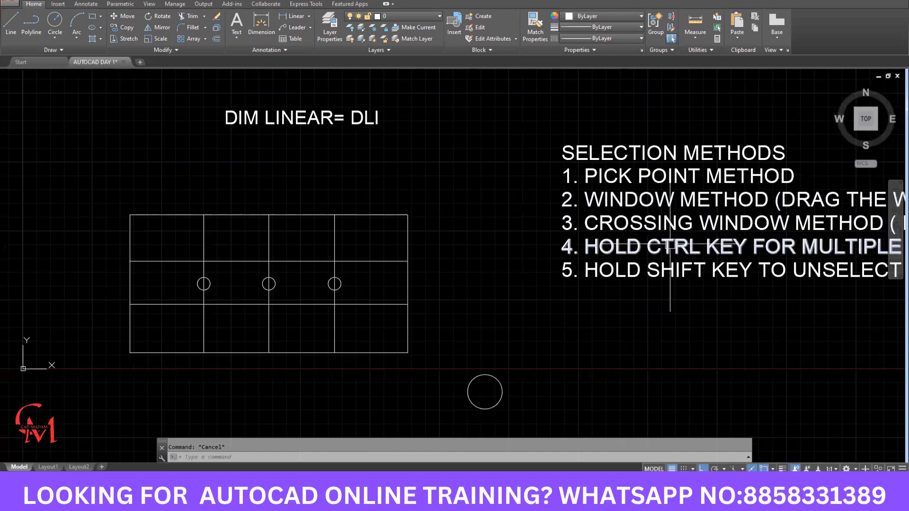
pyautogui.click(639, 242)
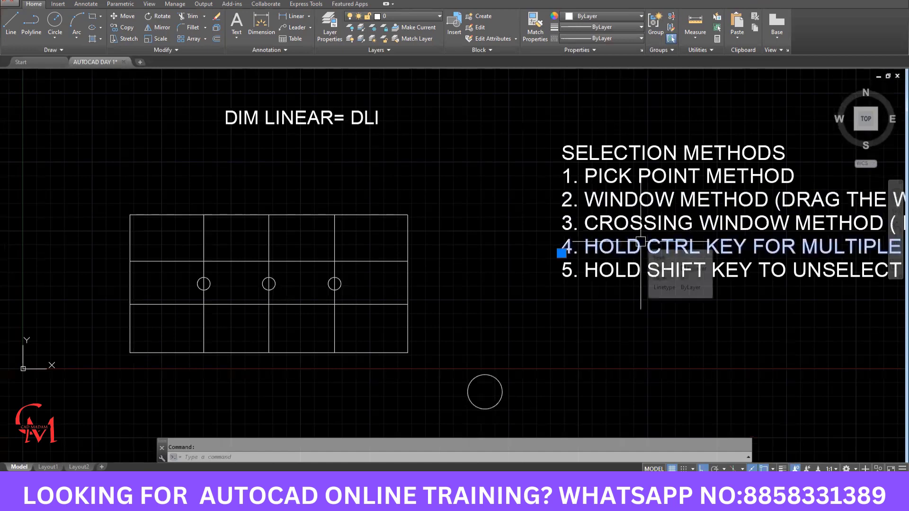
pyautogui.press('Delete')
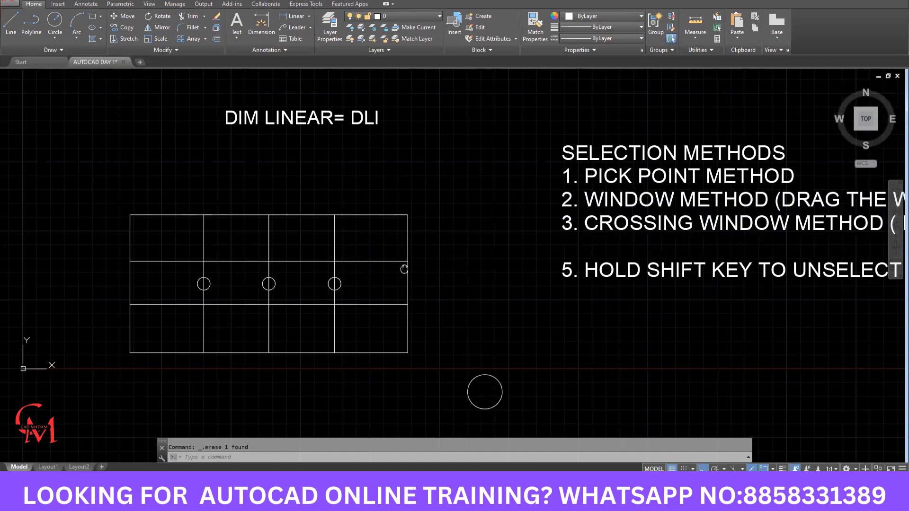
# Step: Select the rectangle's four outer edges one after another by picking each line
pyautogui.moveTo(401, 251); pyautogui.dragTo(427, 244, button='middle')
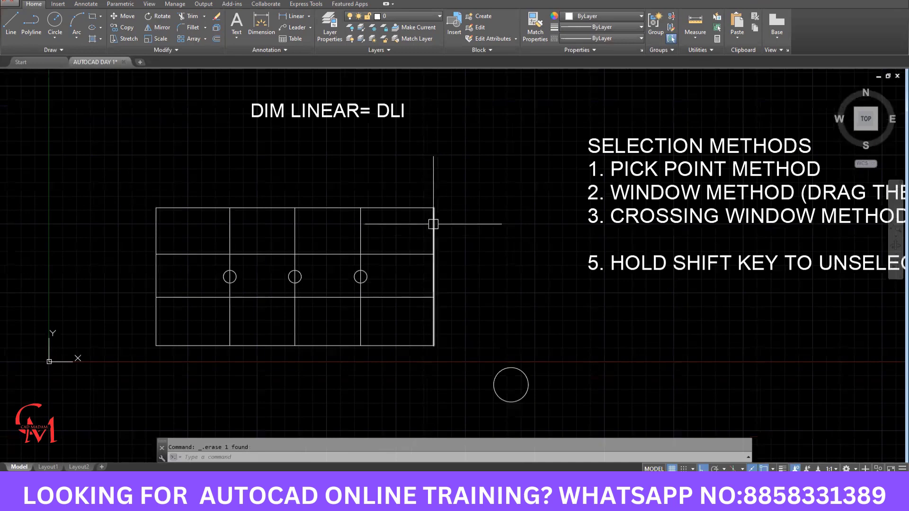
pyautogui.click(434, 227)
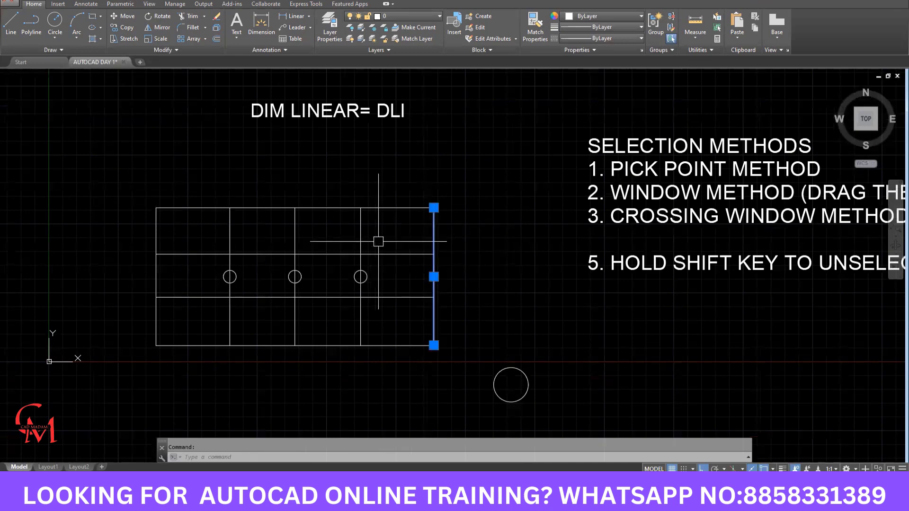
pyautogui.click(396, 207)
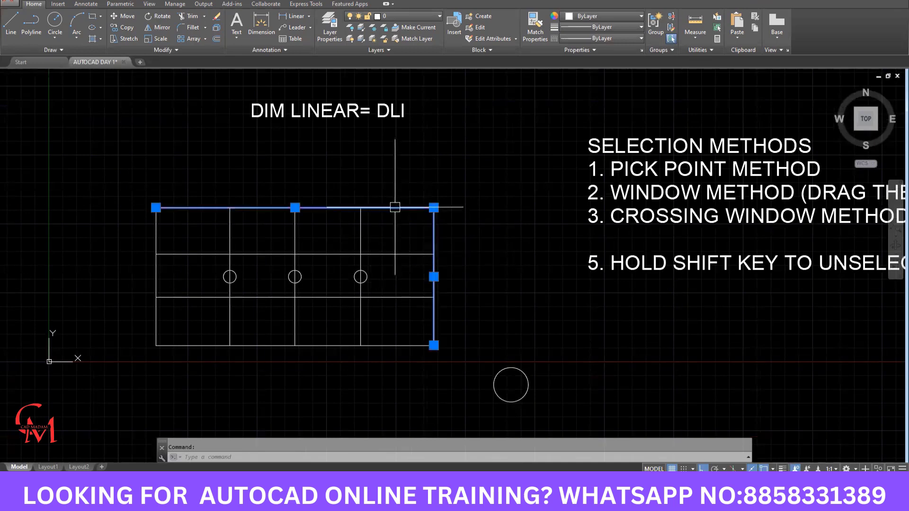
pyautogui.click(395, 344)
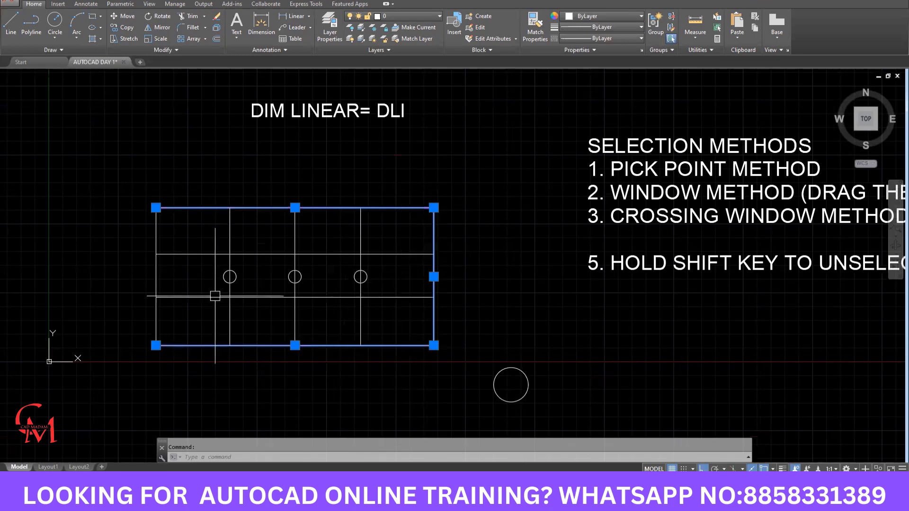
pyautogui.click(156, 271)
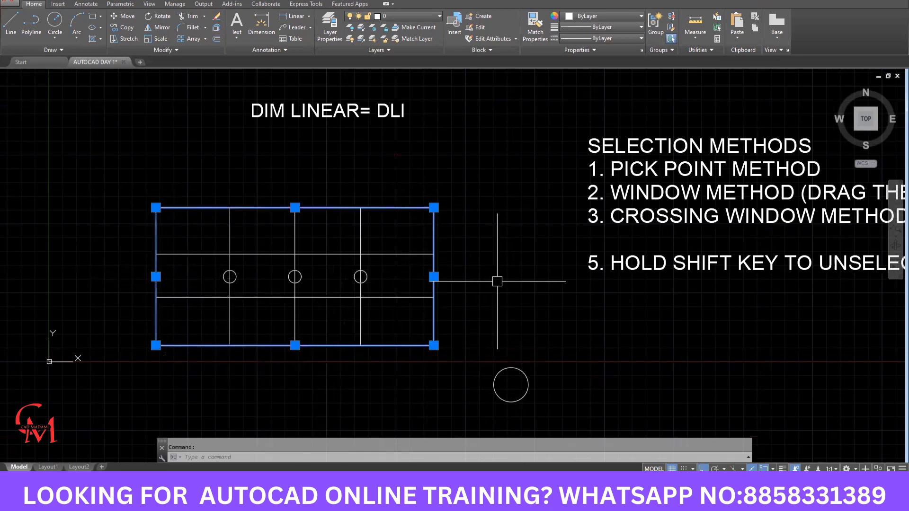
# Step: Add the two inner horizontal lines and the three inner vertical lines to the selection by picking each one
pyautogui.click(389, 254)
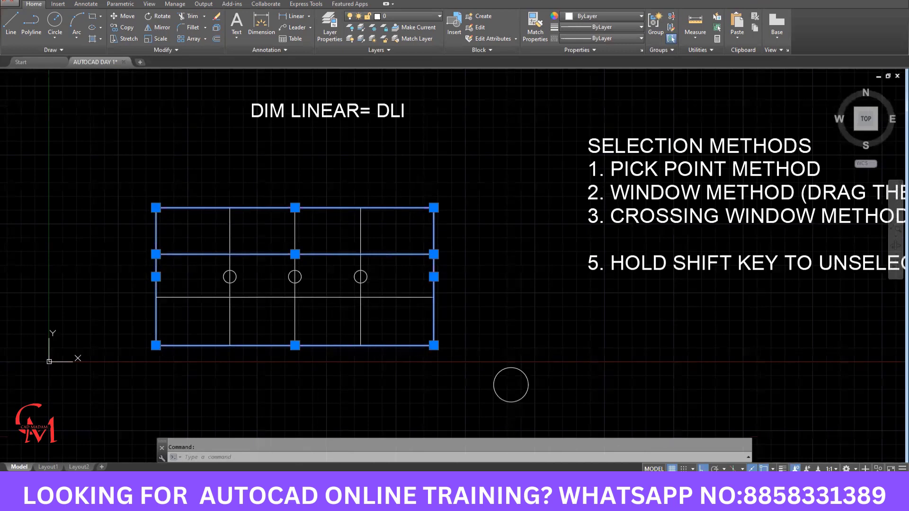
pyautogui.click(367, 298)
pyautogui.click(362, 322)
pyautogui.click(296, 312)
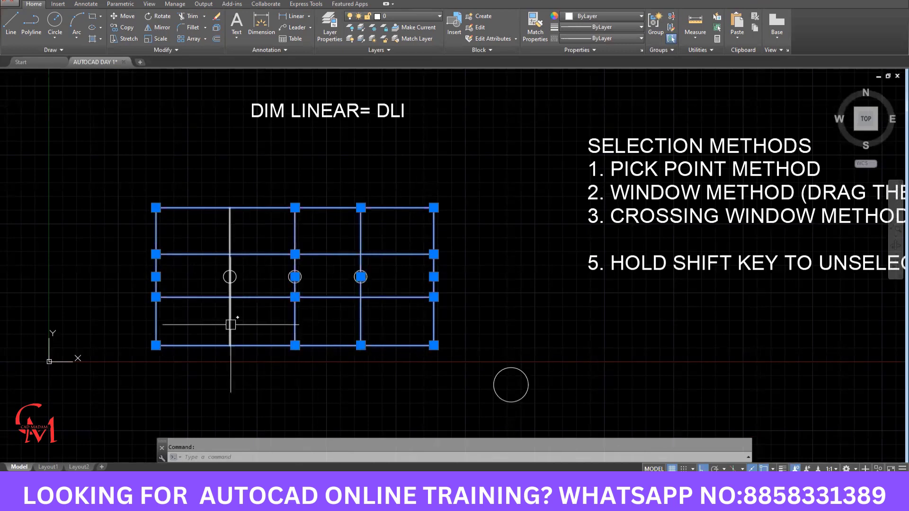
pyautogui.click(232, 318)
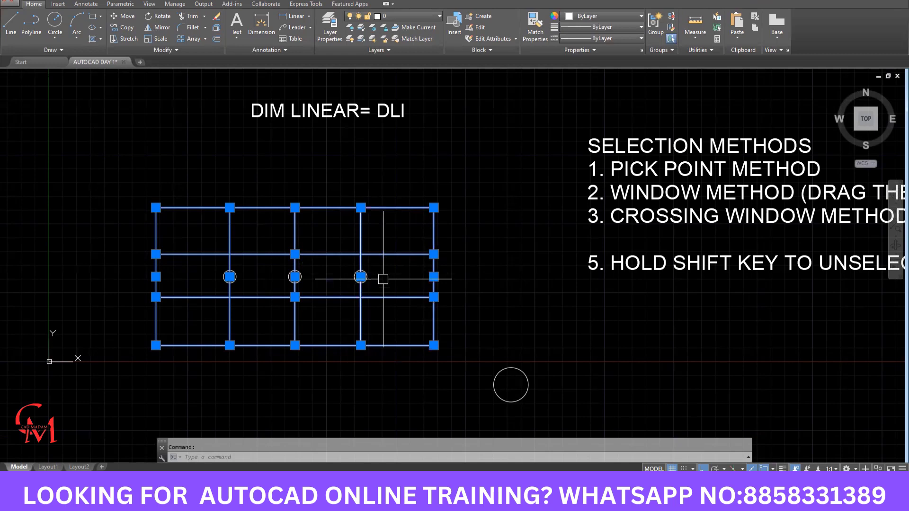
# Step: Remove only the two inner horizontal lines from the selection
pyautogui.keyDown('shift'); pyautogui.click(399, 254); pyautogui.keyUp('shift')
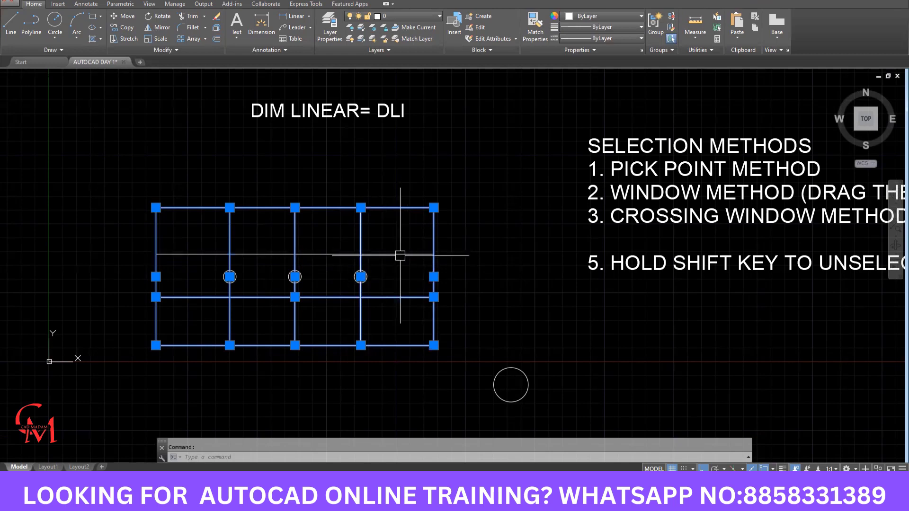
pyautogui.keyDown('shift'); pyautogui.click(404, 298); pyautogui.keyUp('shift')
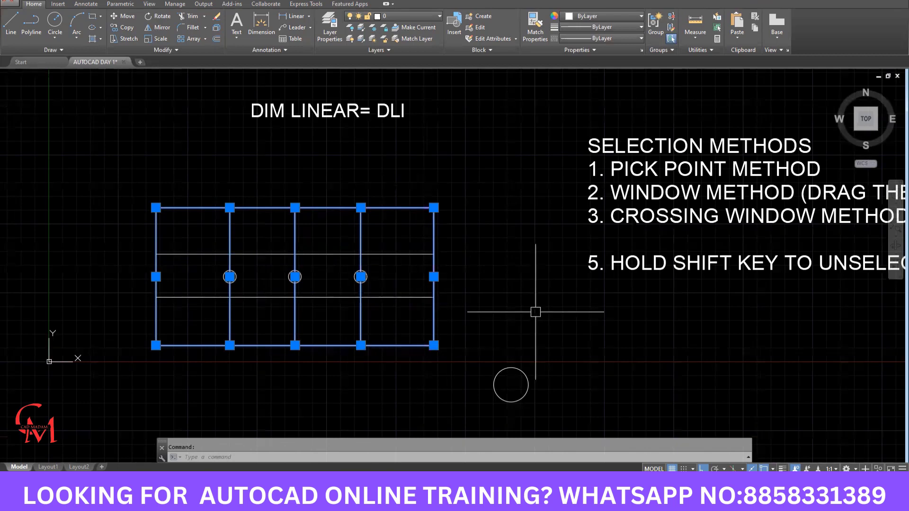
# Step: Add the two inner horizontal lines back with a right-to-left crossing window over the rectangle's right side, and clear the whole selection
pyautogui.click(465, 190)
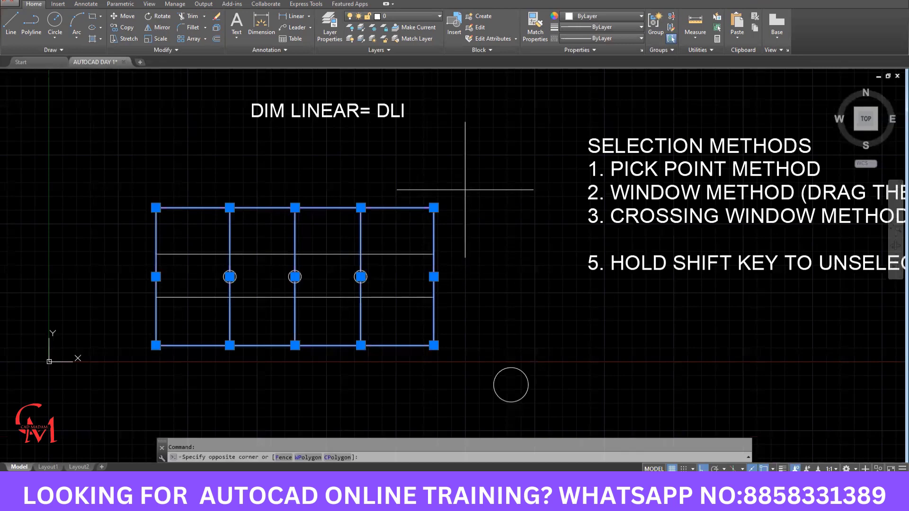
pyautogui.click(392, 365)
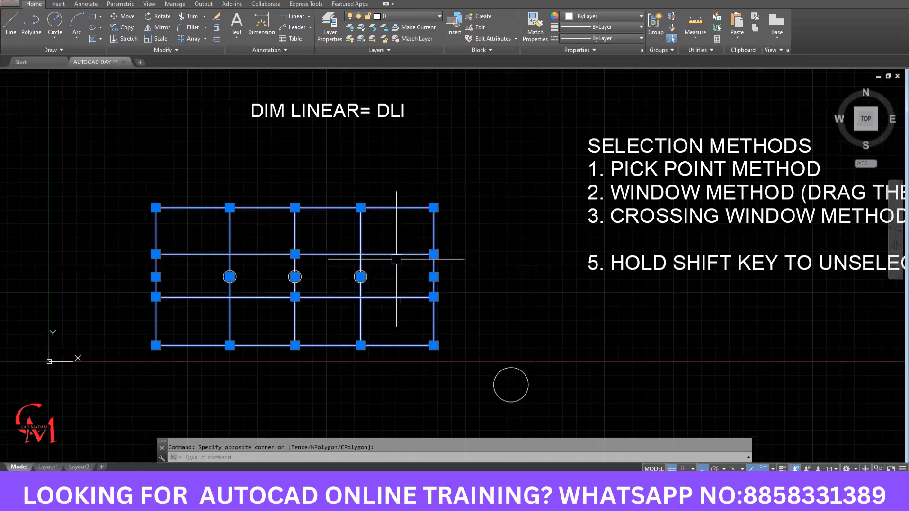
pyautogui.rightClick(396, 295)
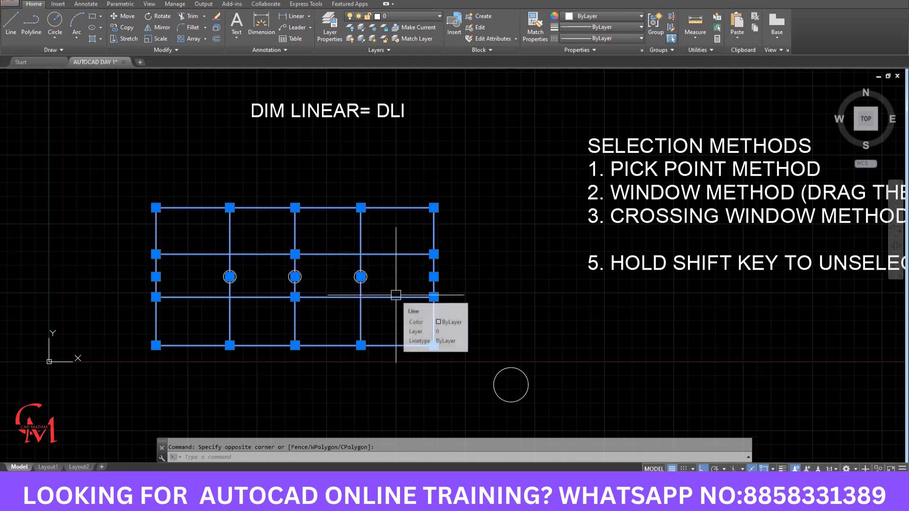
pyautogui.press('Escape')
pyautogui.press('Escape')
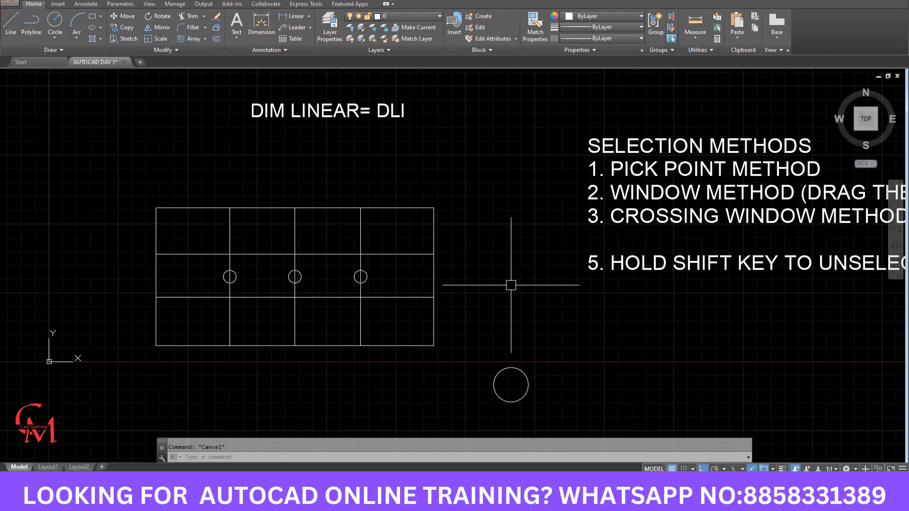
# Step: Select the four horizontal lines and the right edge with a right-to-left crossing window, and deselect all of them except the bottom edge
pyautogui.click(454, 183)
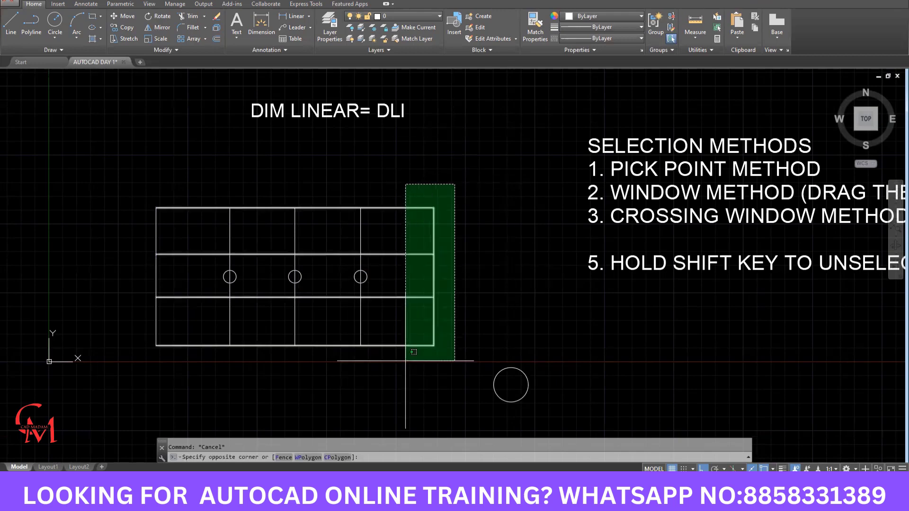
pyautogui.click(401, 350)
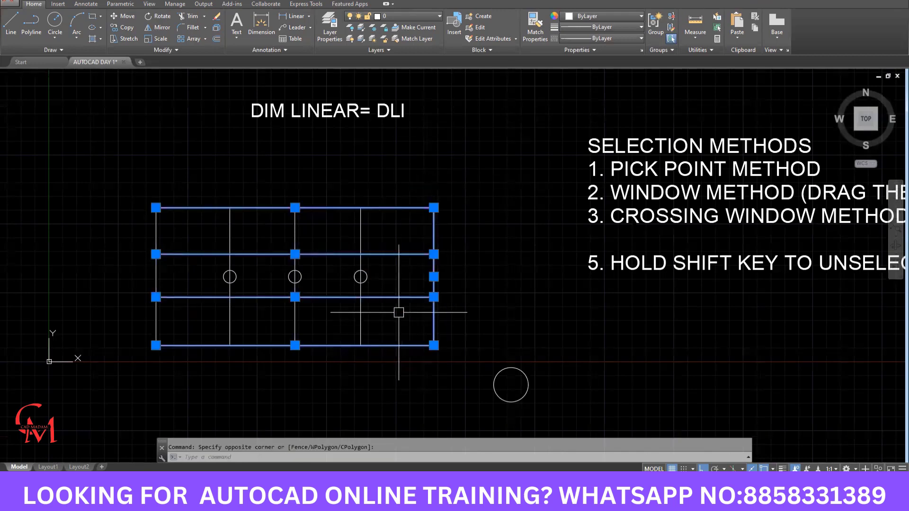
pyautogui.keyDown('shift'); pyautogui.click(398, 255); pyautogui.keyUp('shift')
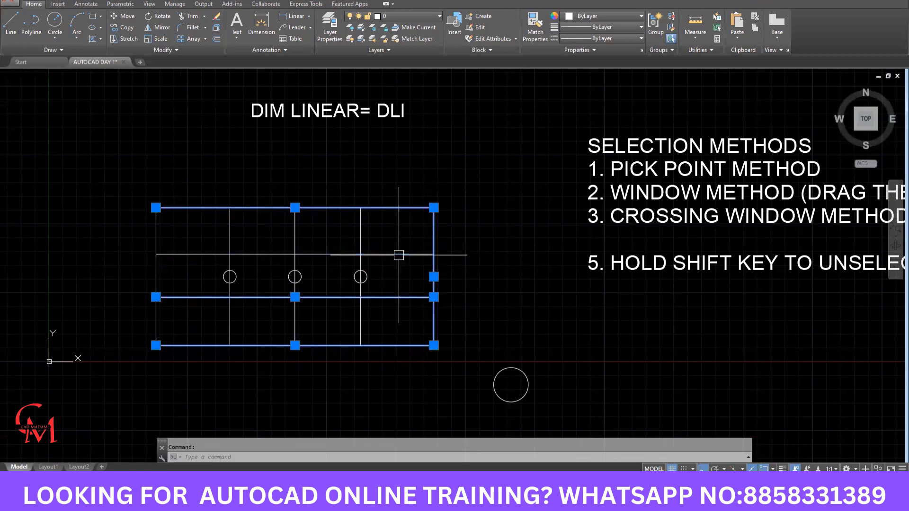
pyautogui.keyDown('shift'); pyautogui.click(398, 297); pyautogui.keyUp('shift')
pyautogui.keyDown('shift'); pyautogui.click(432, 229); pyautogui.keyUp('shift')
pyautogui.keyDown('shift'); pyautogui.click(389, 208); pyautogui.keyUp('shift')
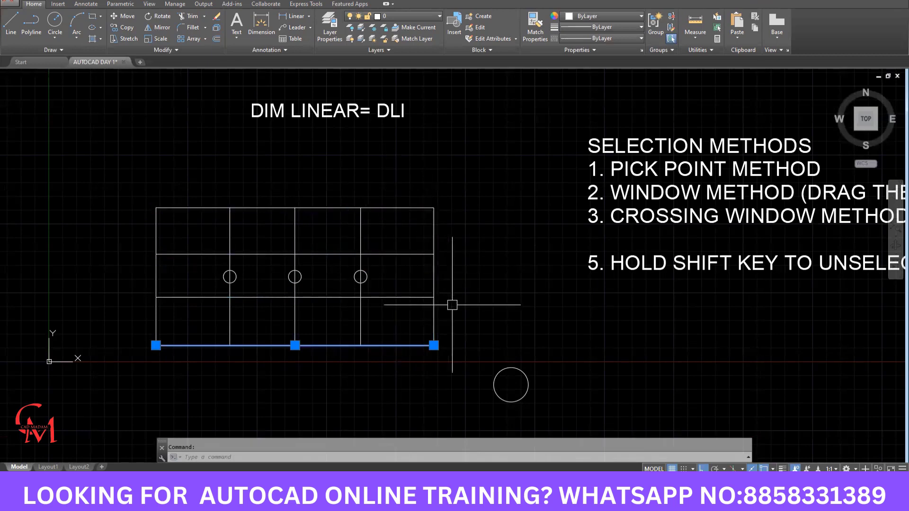
pyautogui.scroll(-2, 368, 242)
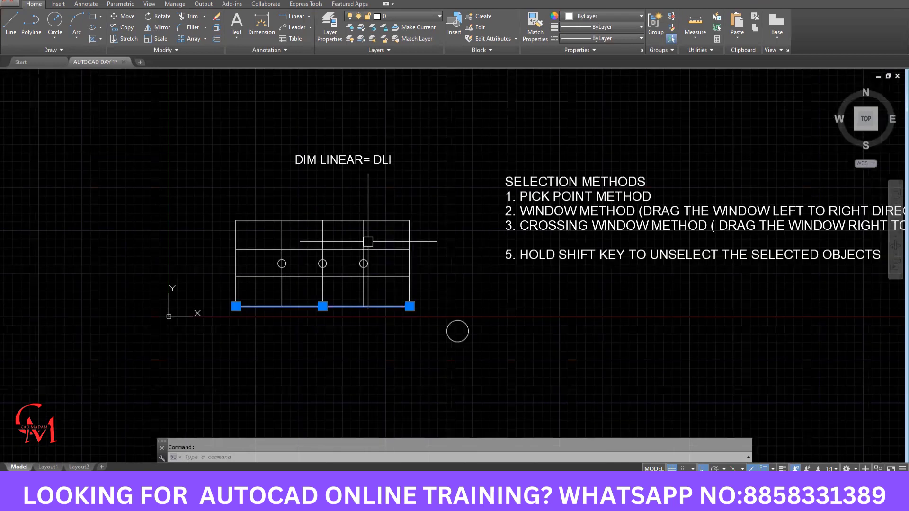